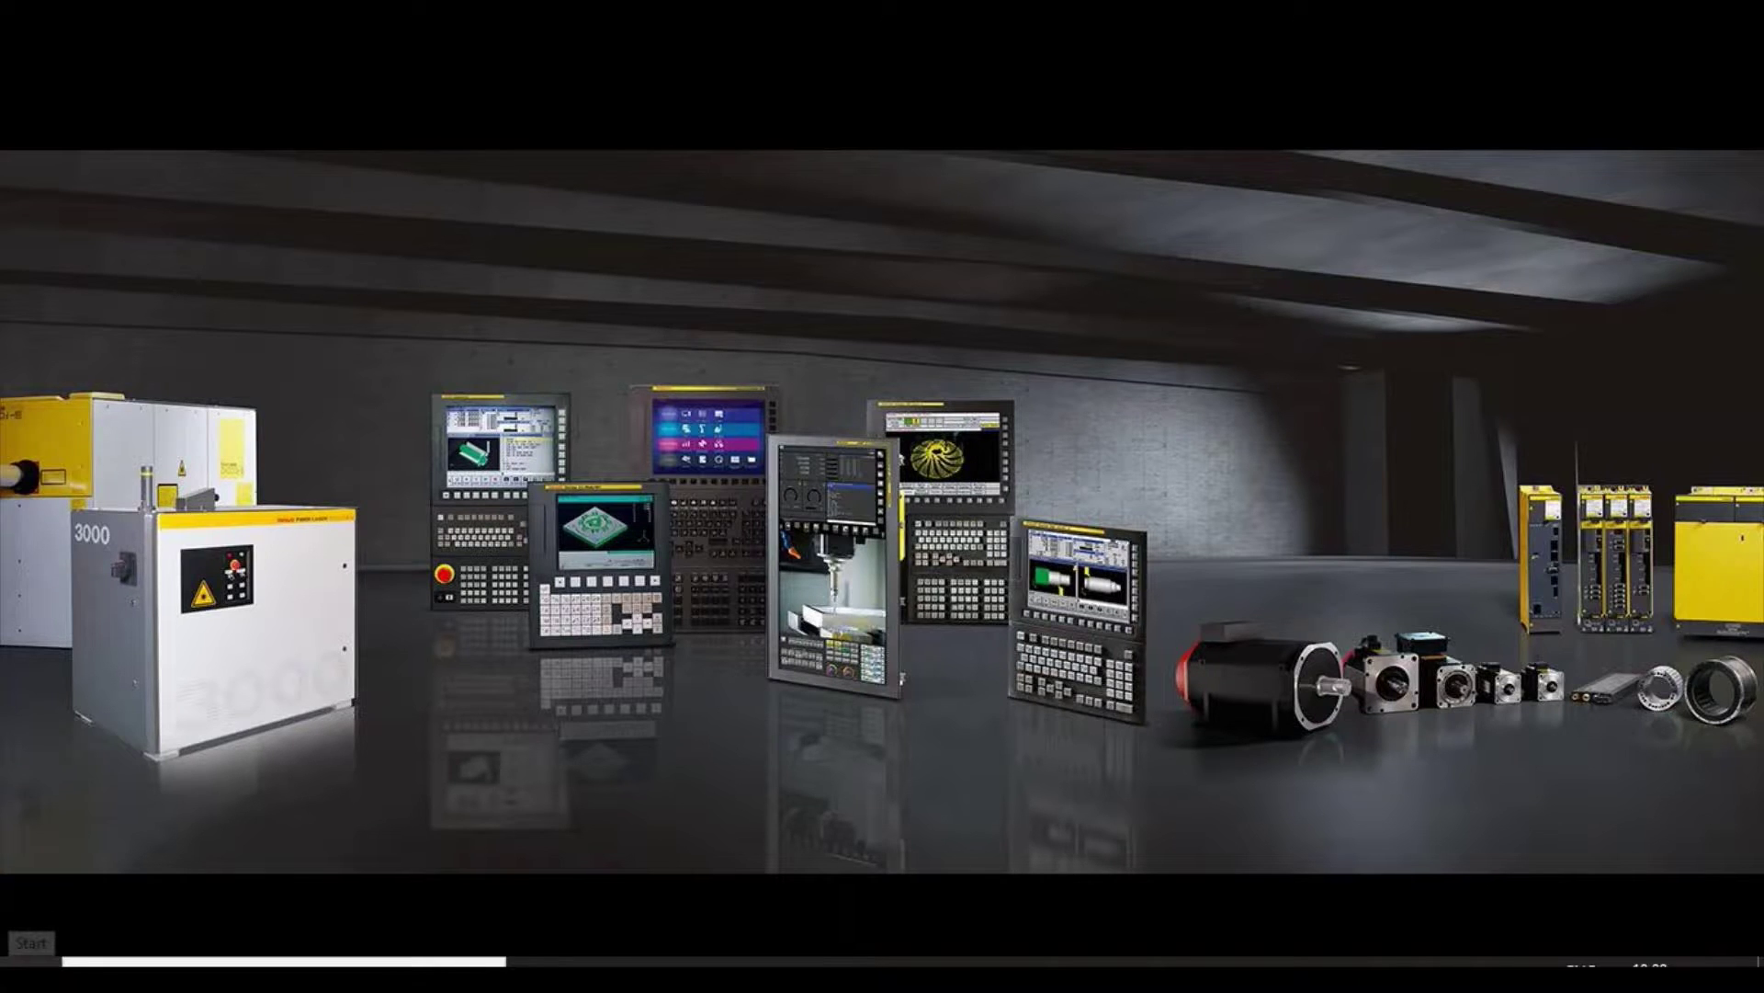
Open the Program Transfer Tool Setting dialog from the Start menu app folder.
click(27, 971)
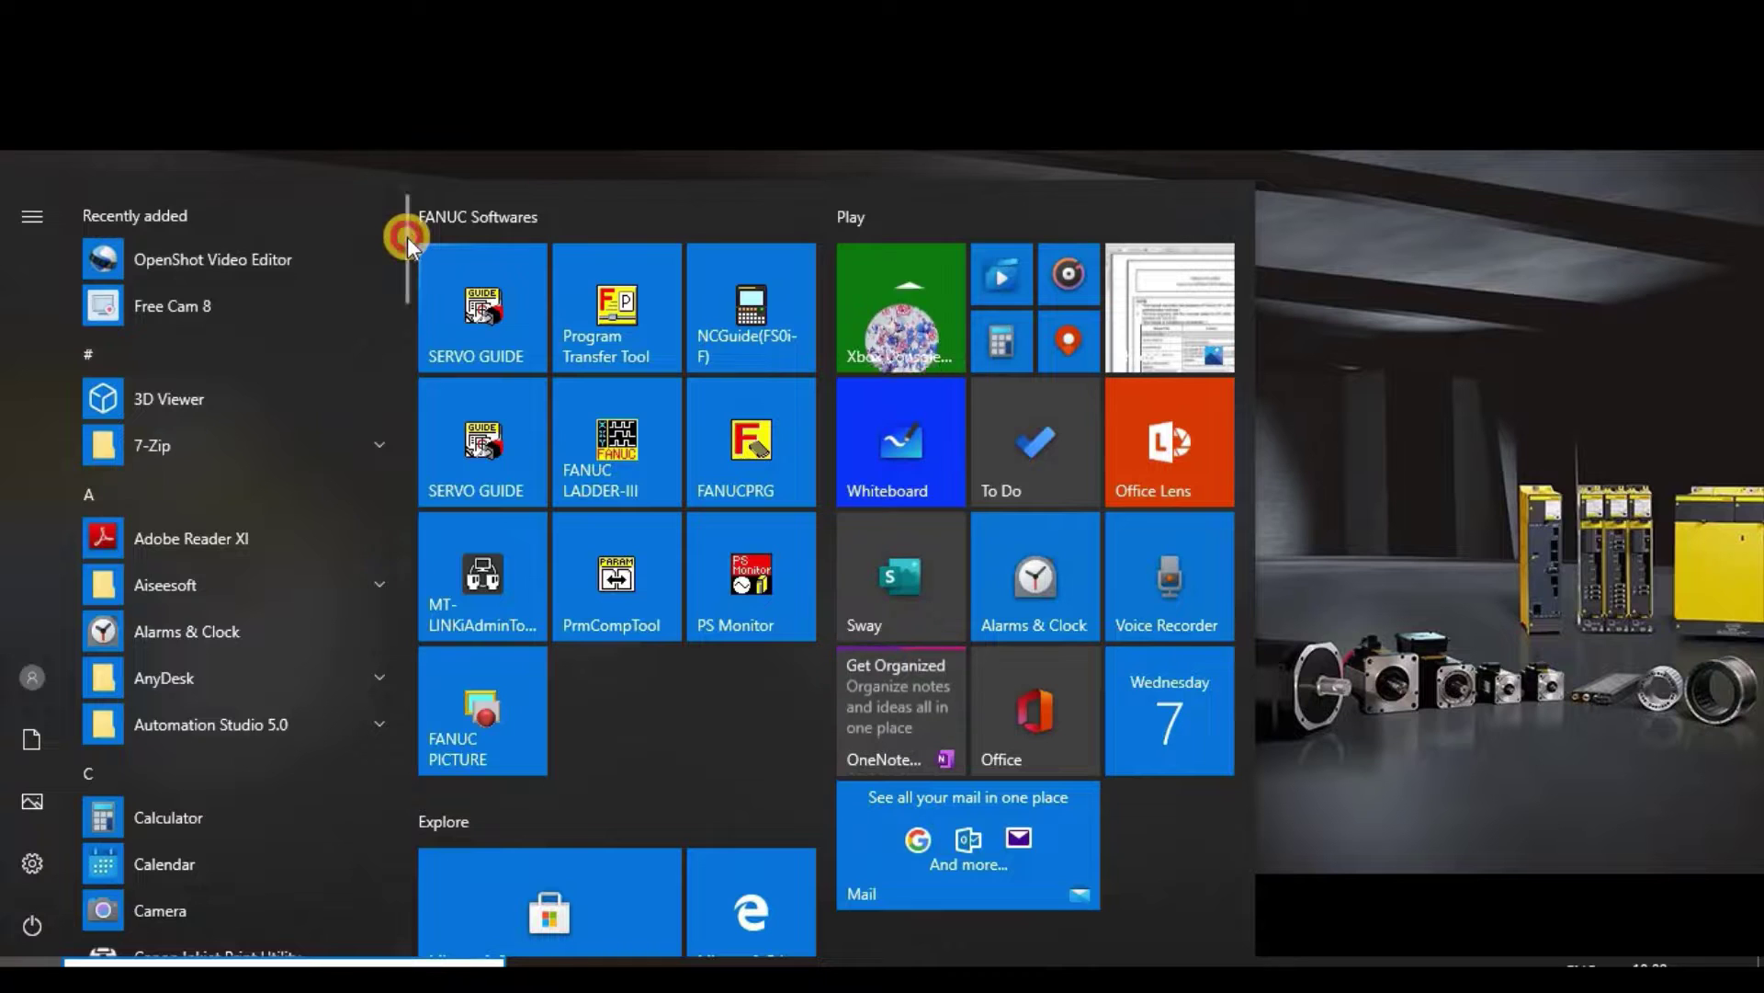
drag(407, 236, 405, 662)
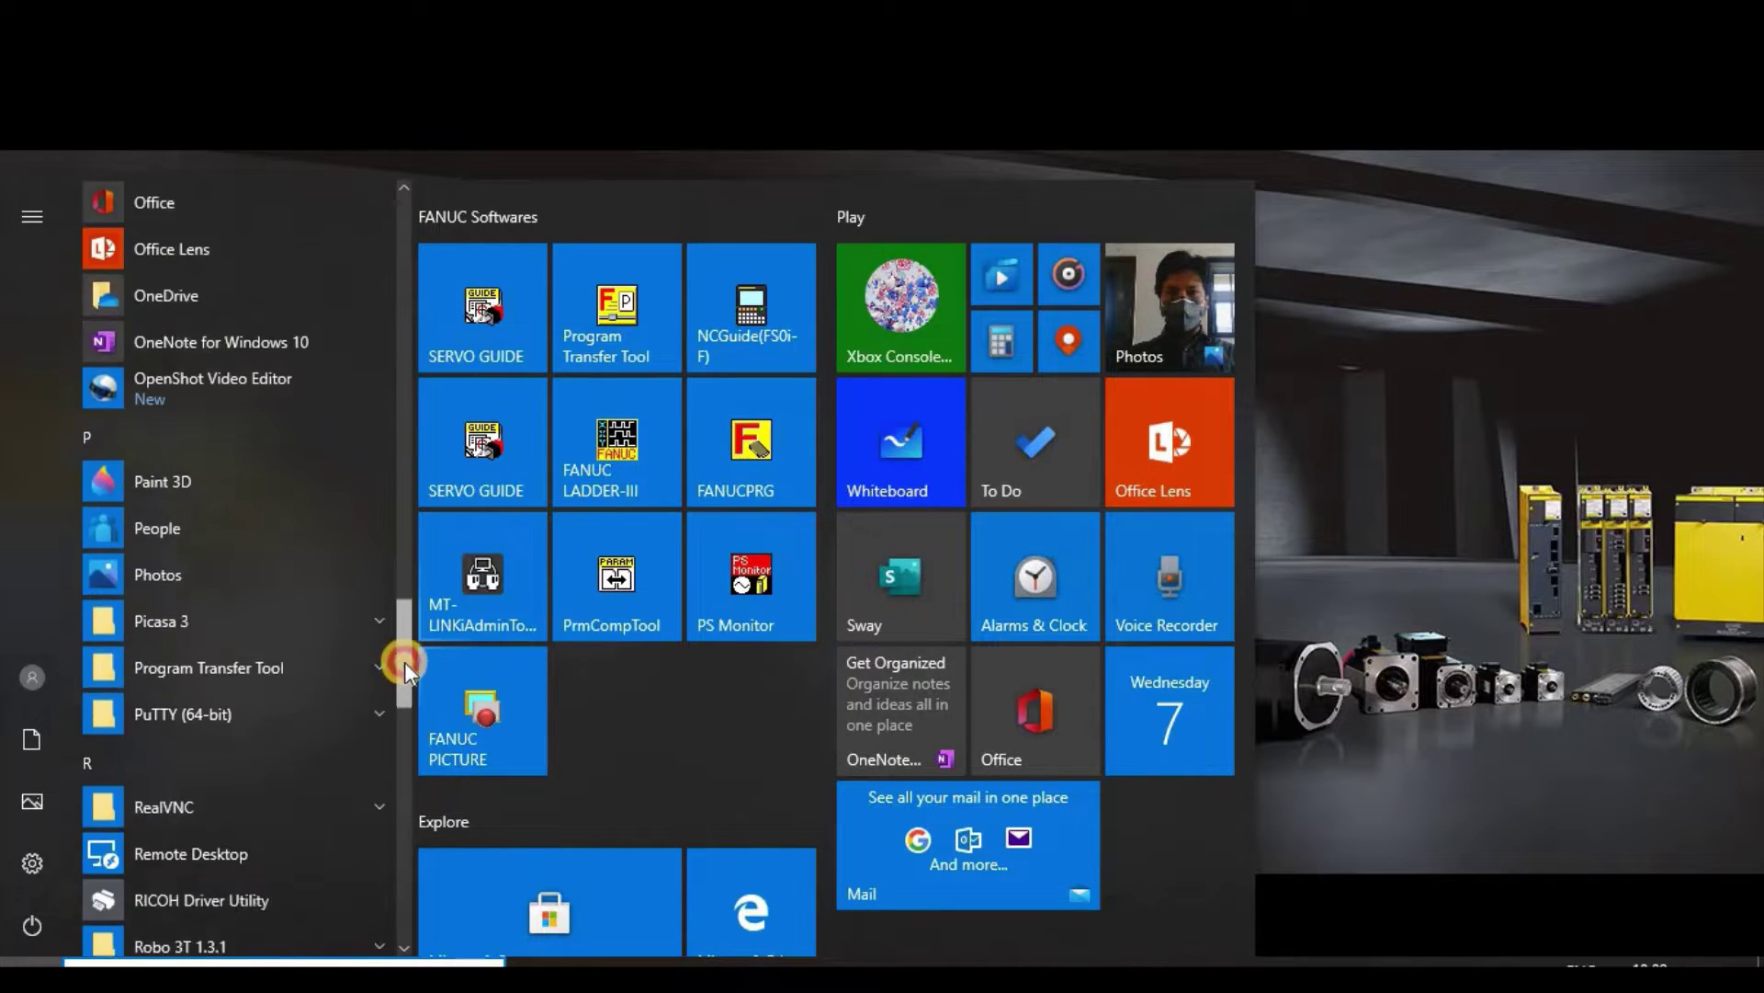
click(327, 456)
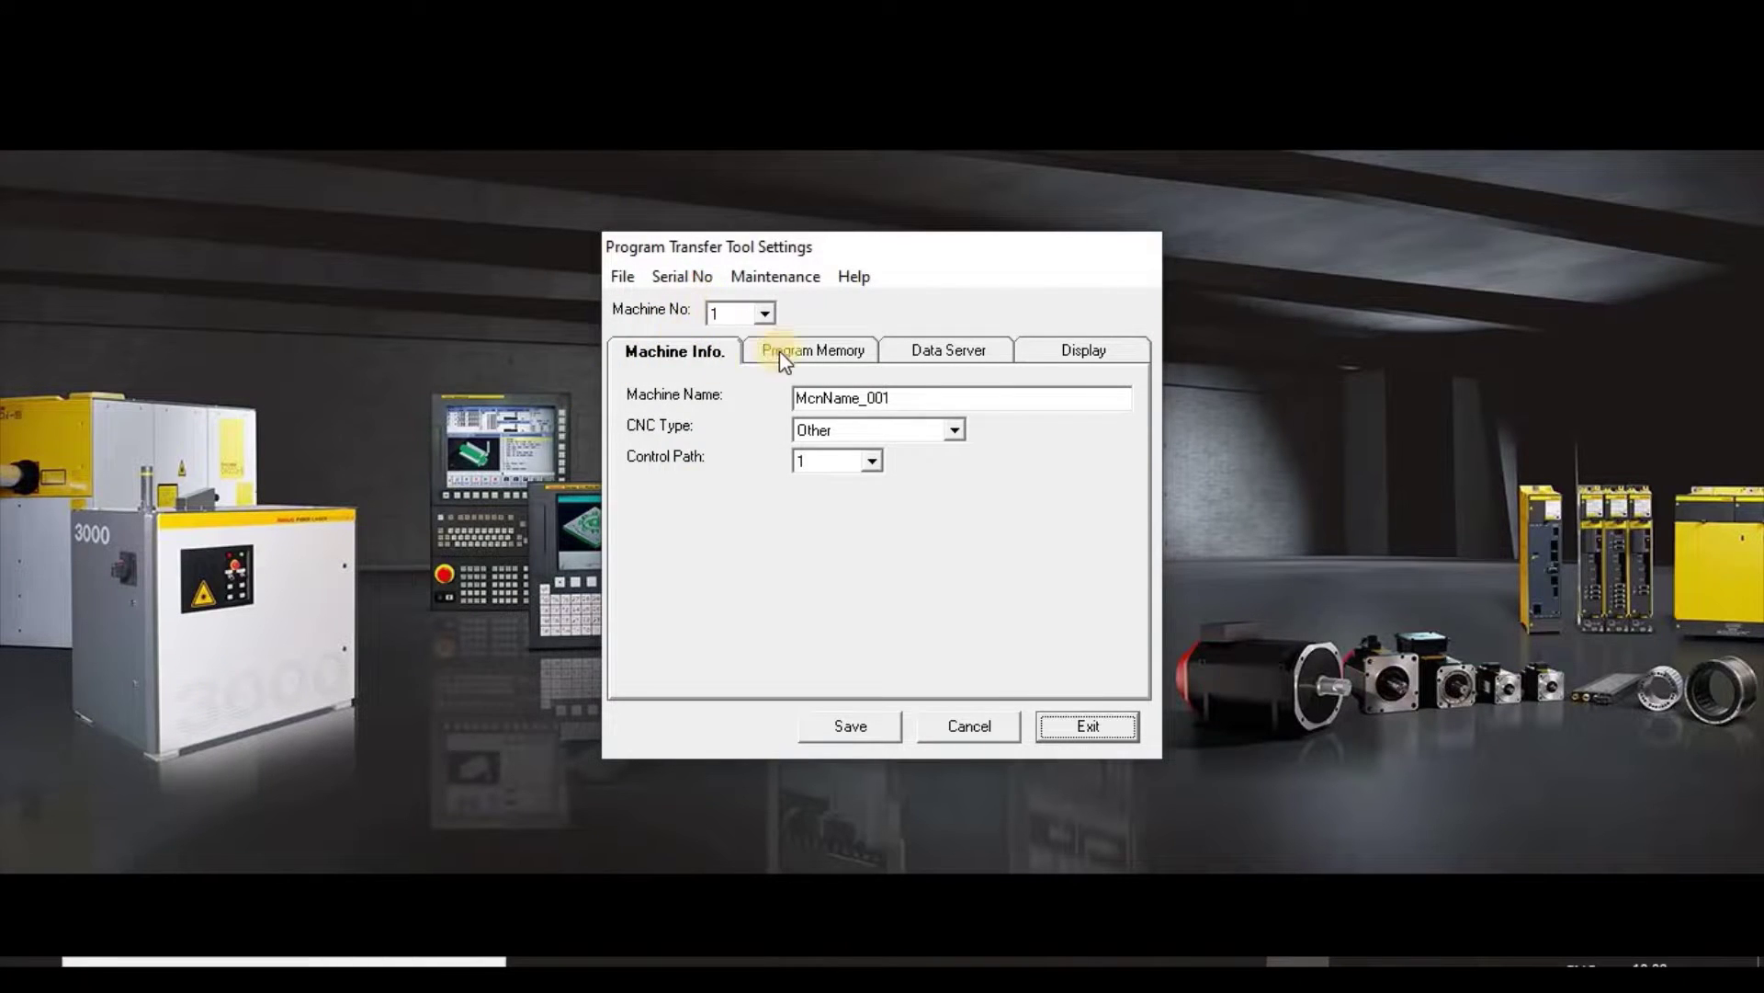
Keep machine number 1, rename it FANUC_CNC_MF, and set CNC type Series 0i-F.
click(767, 313)
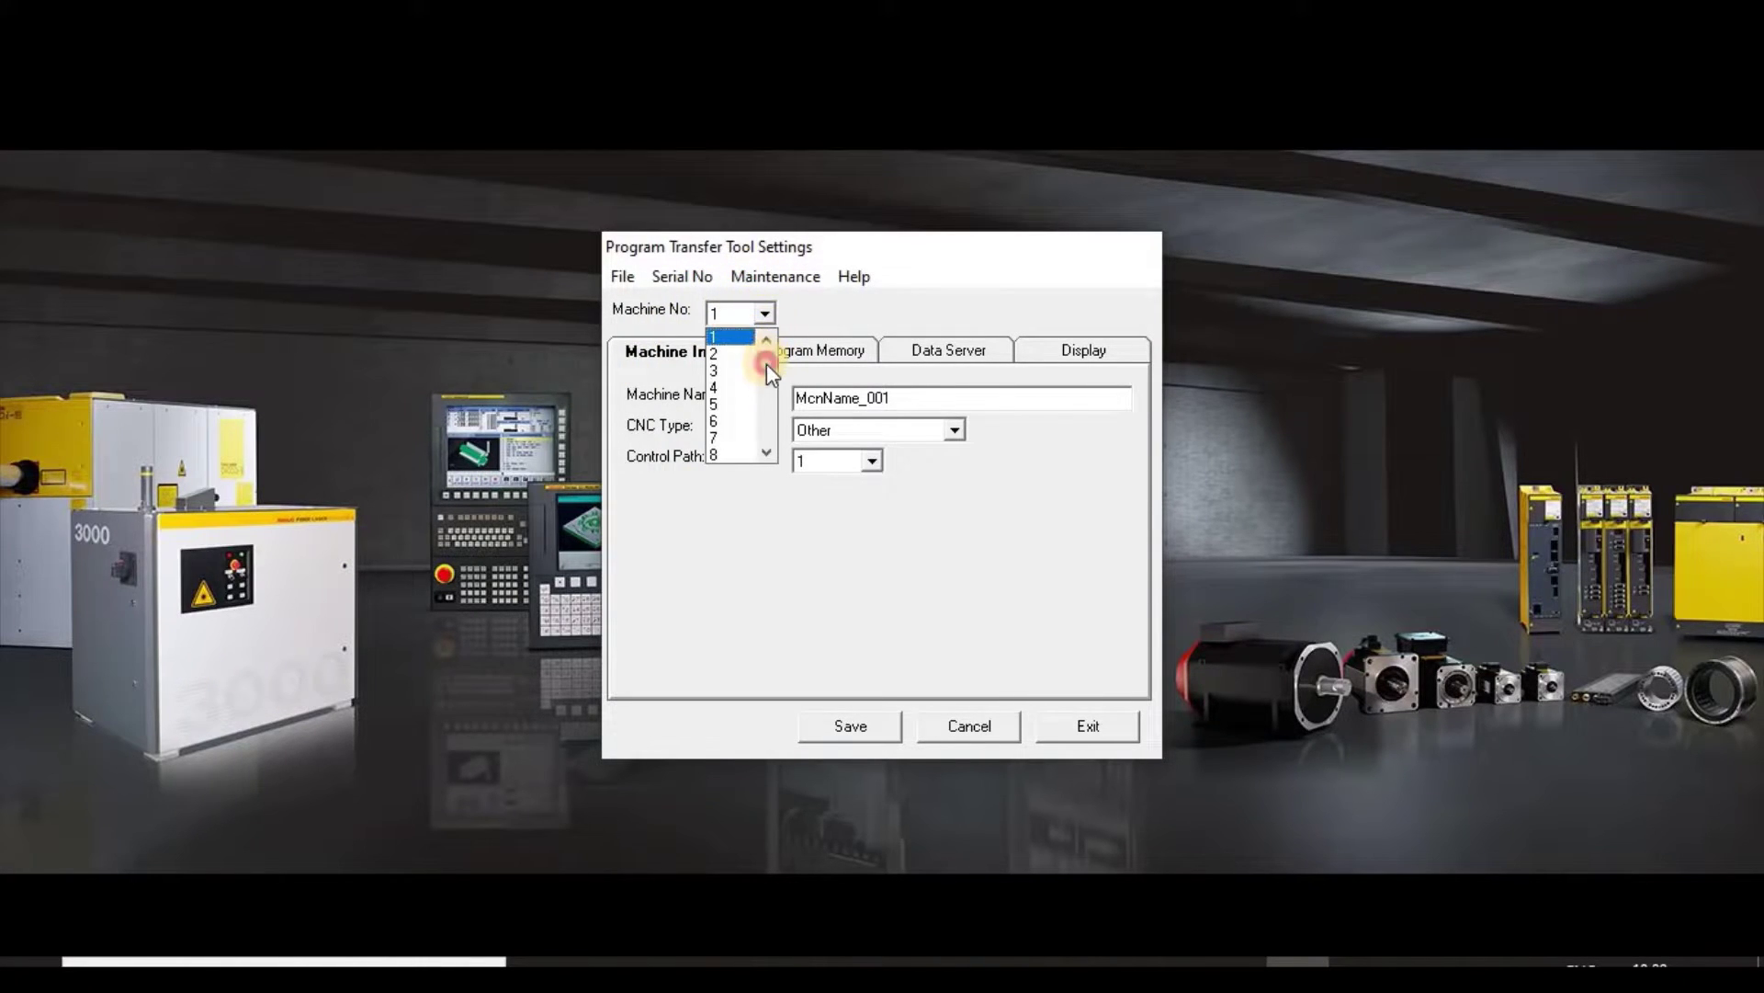
drag(767, 363, 768, 442)
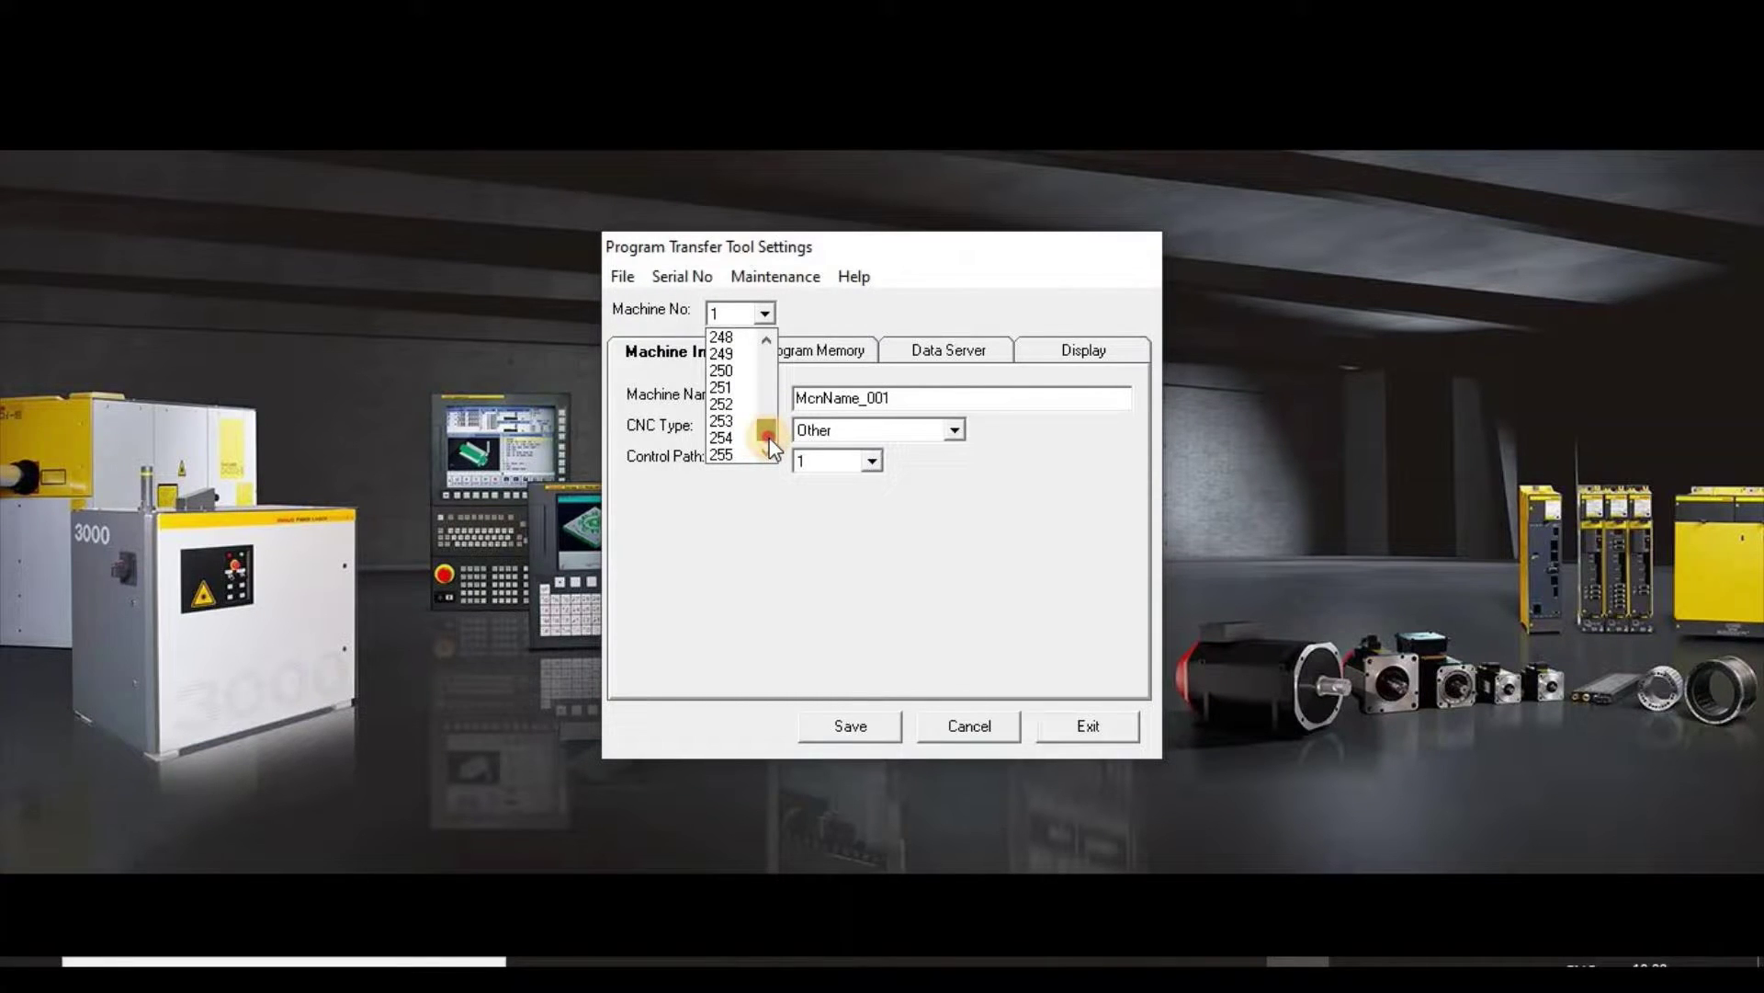
drag(769, 436, 748, 336)
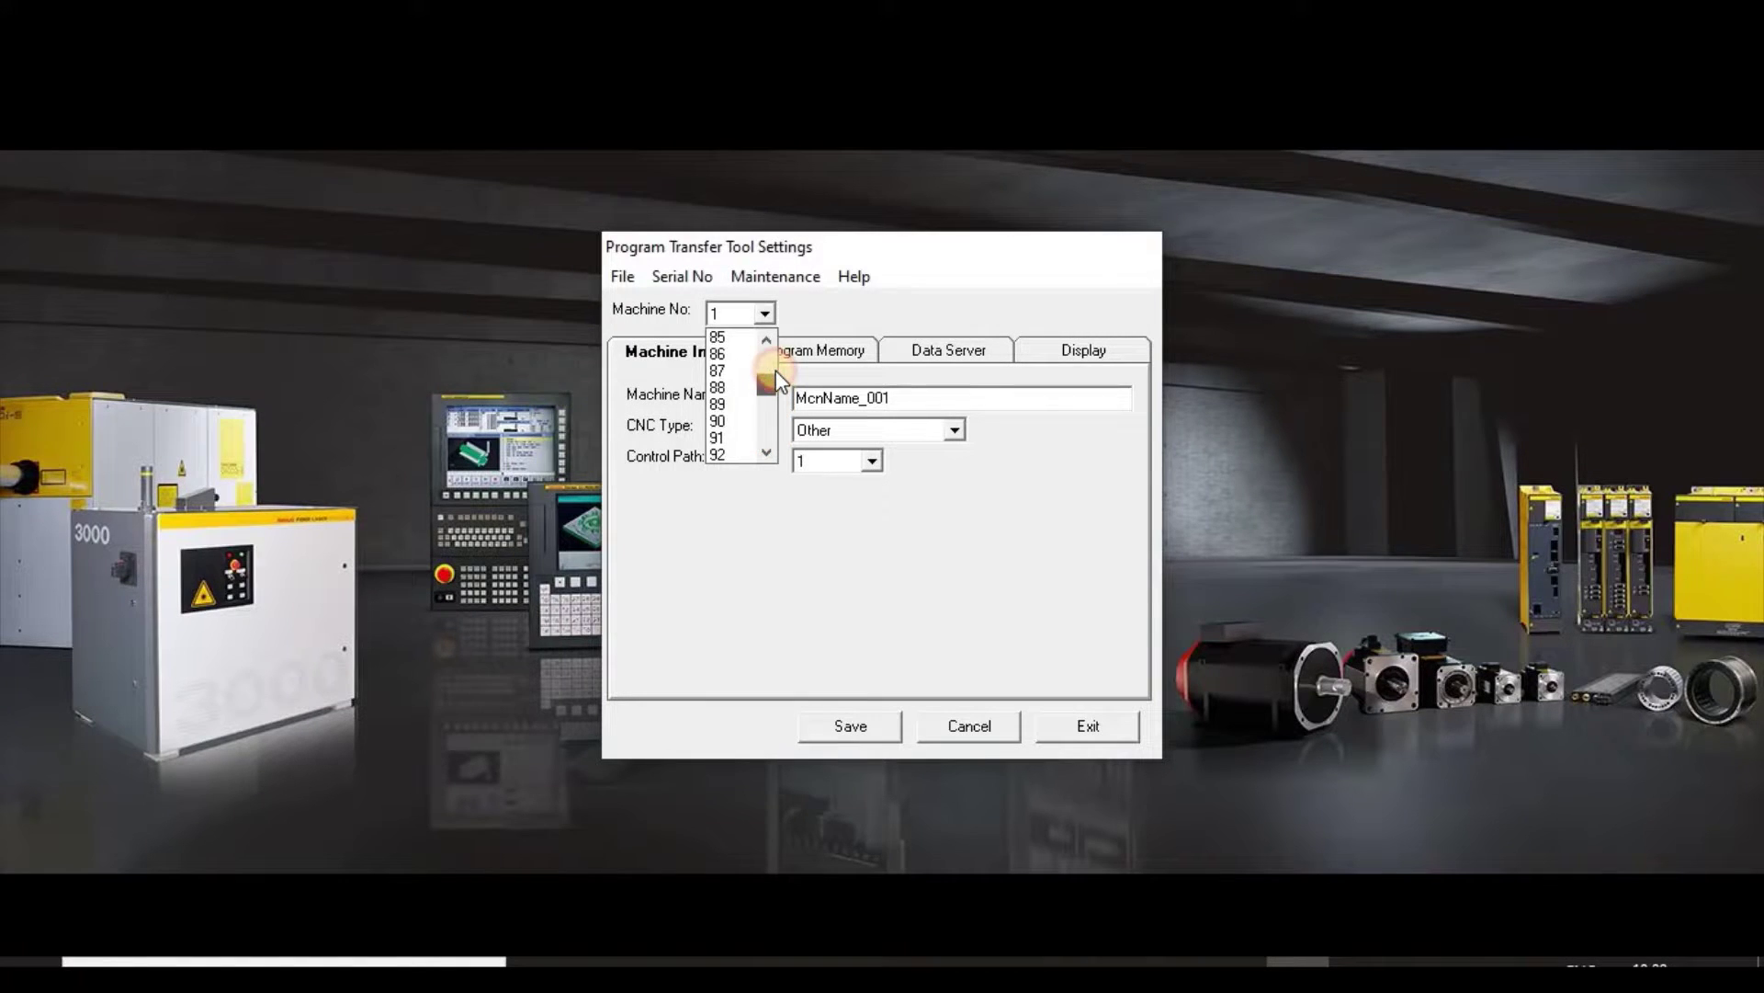
click(732, 312)
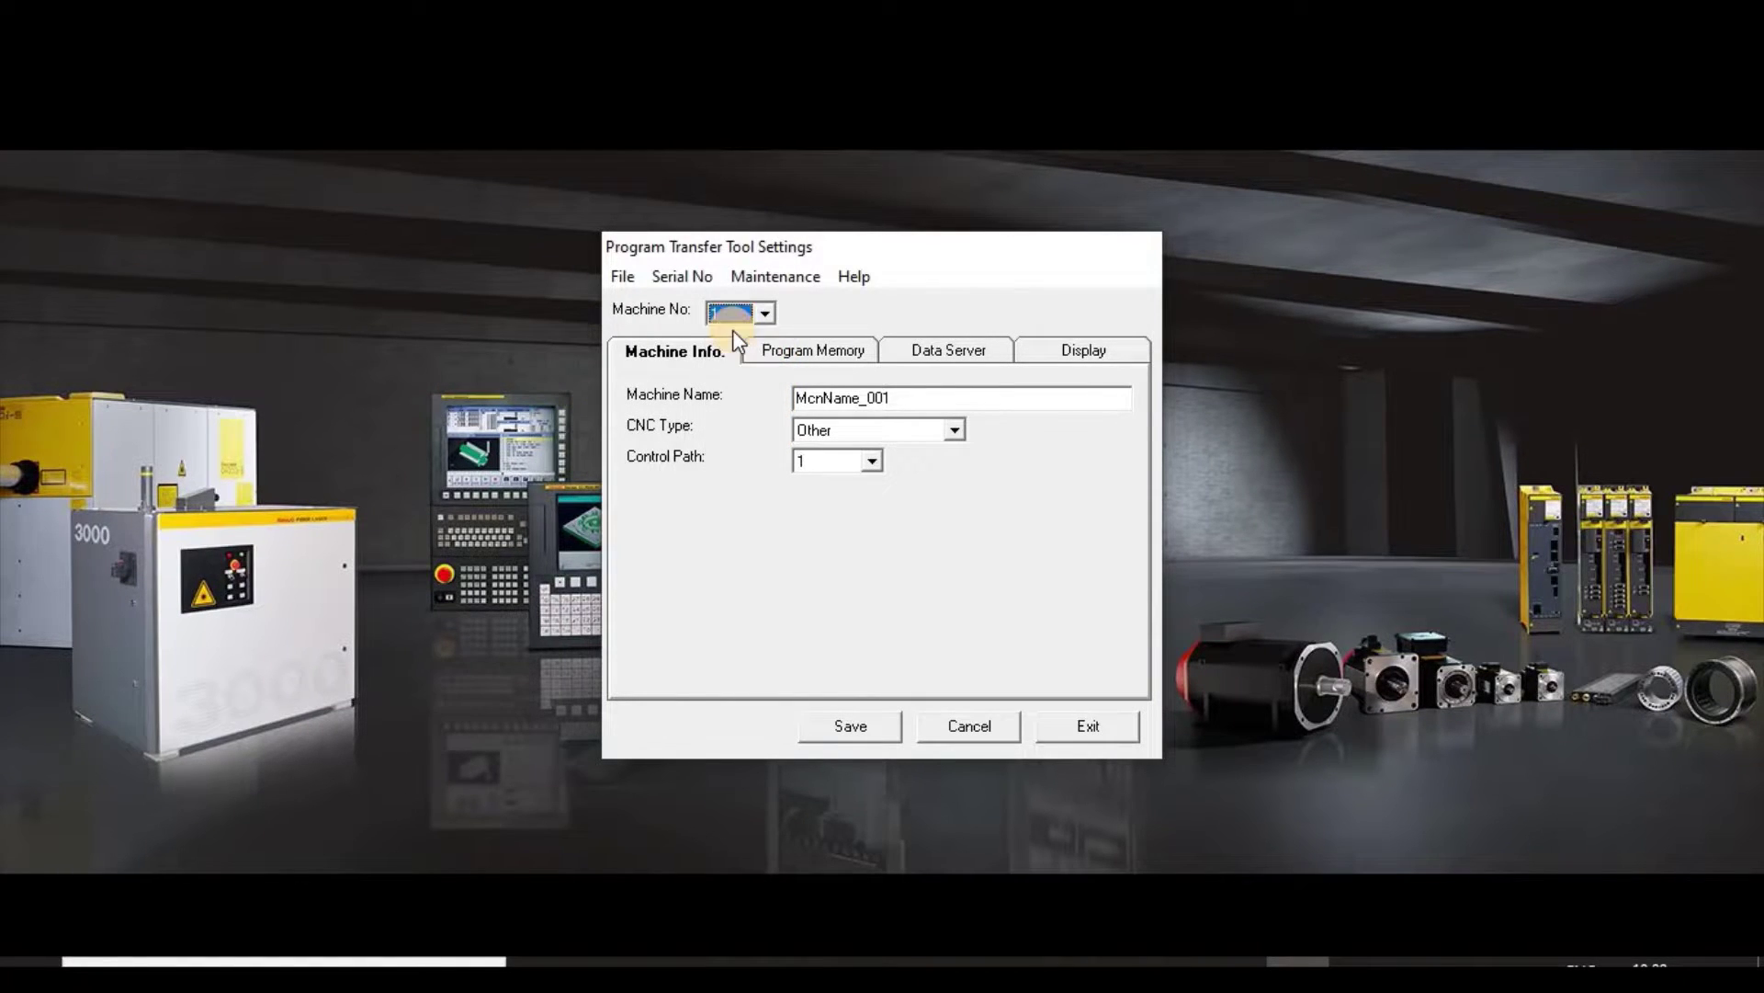
drag(923, 398, 751, 398)
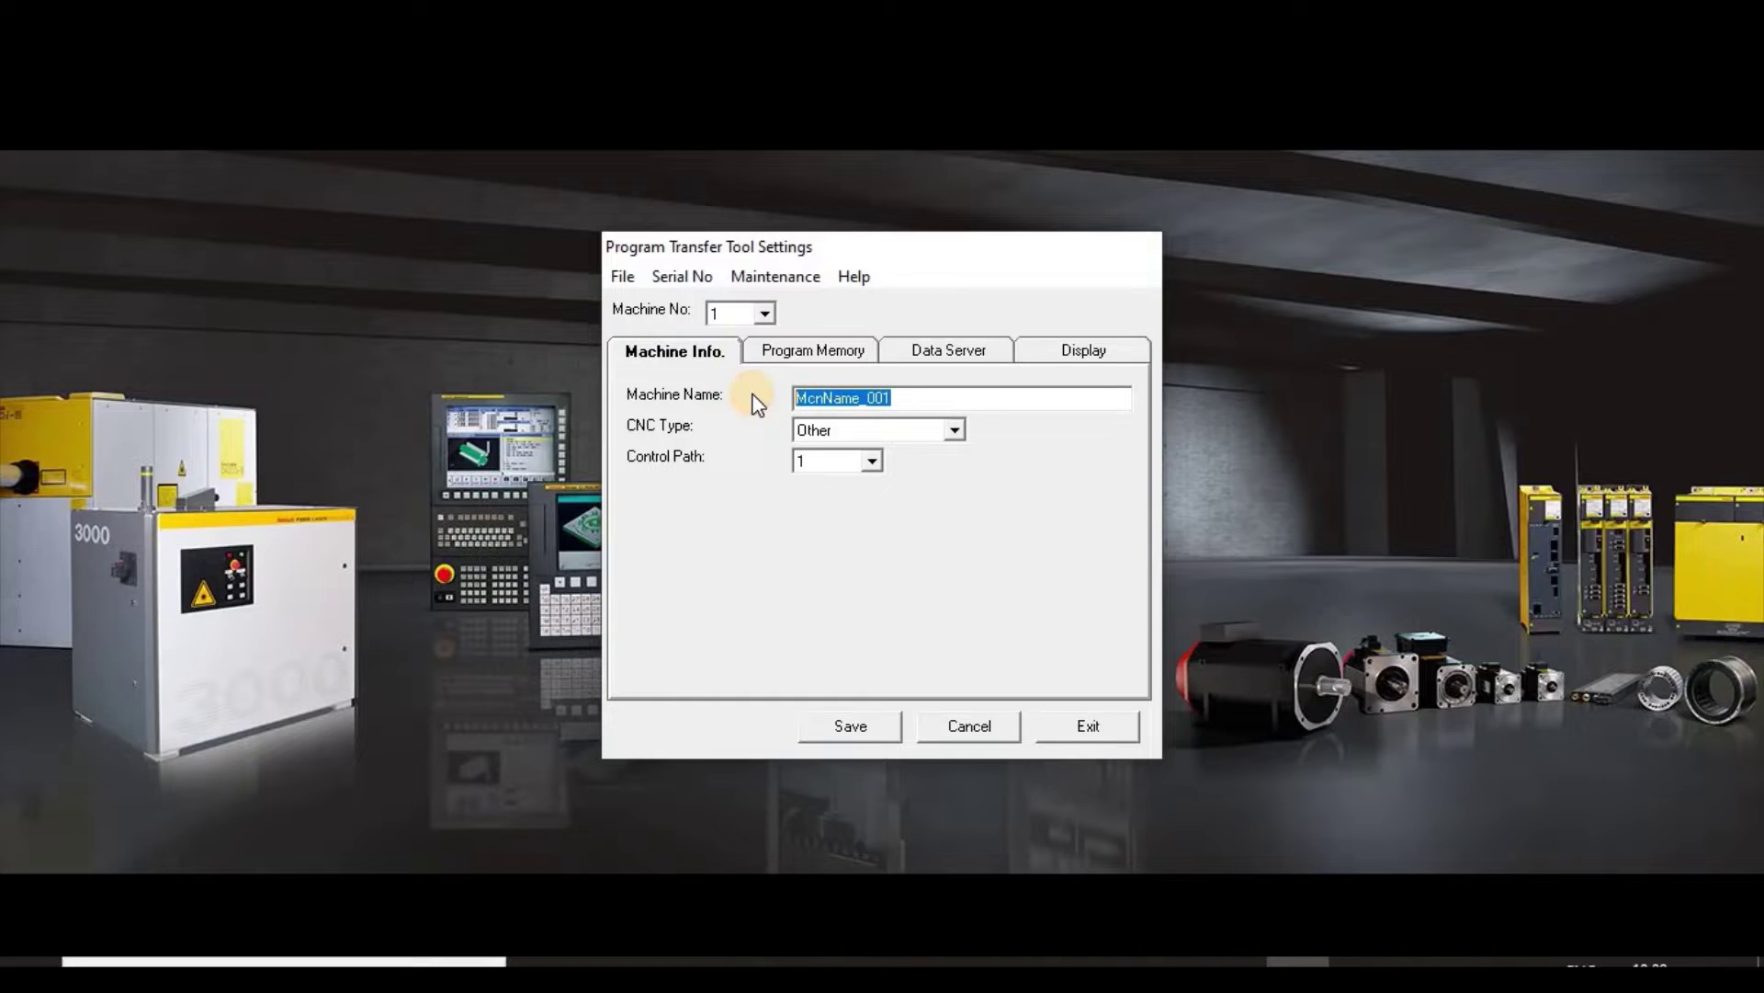
text(FANUC)
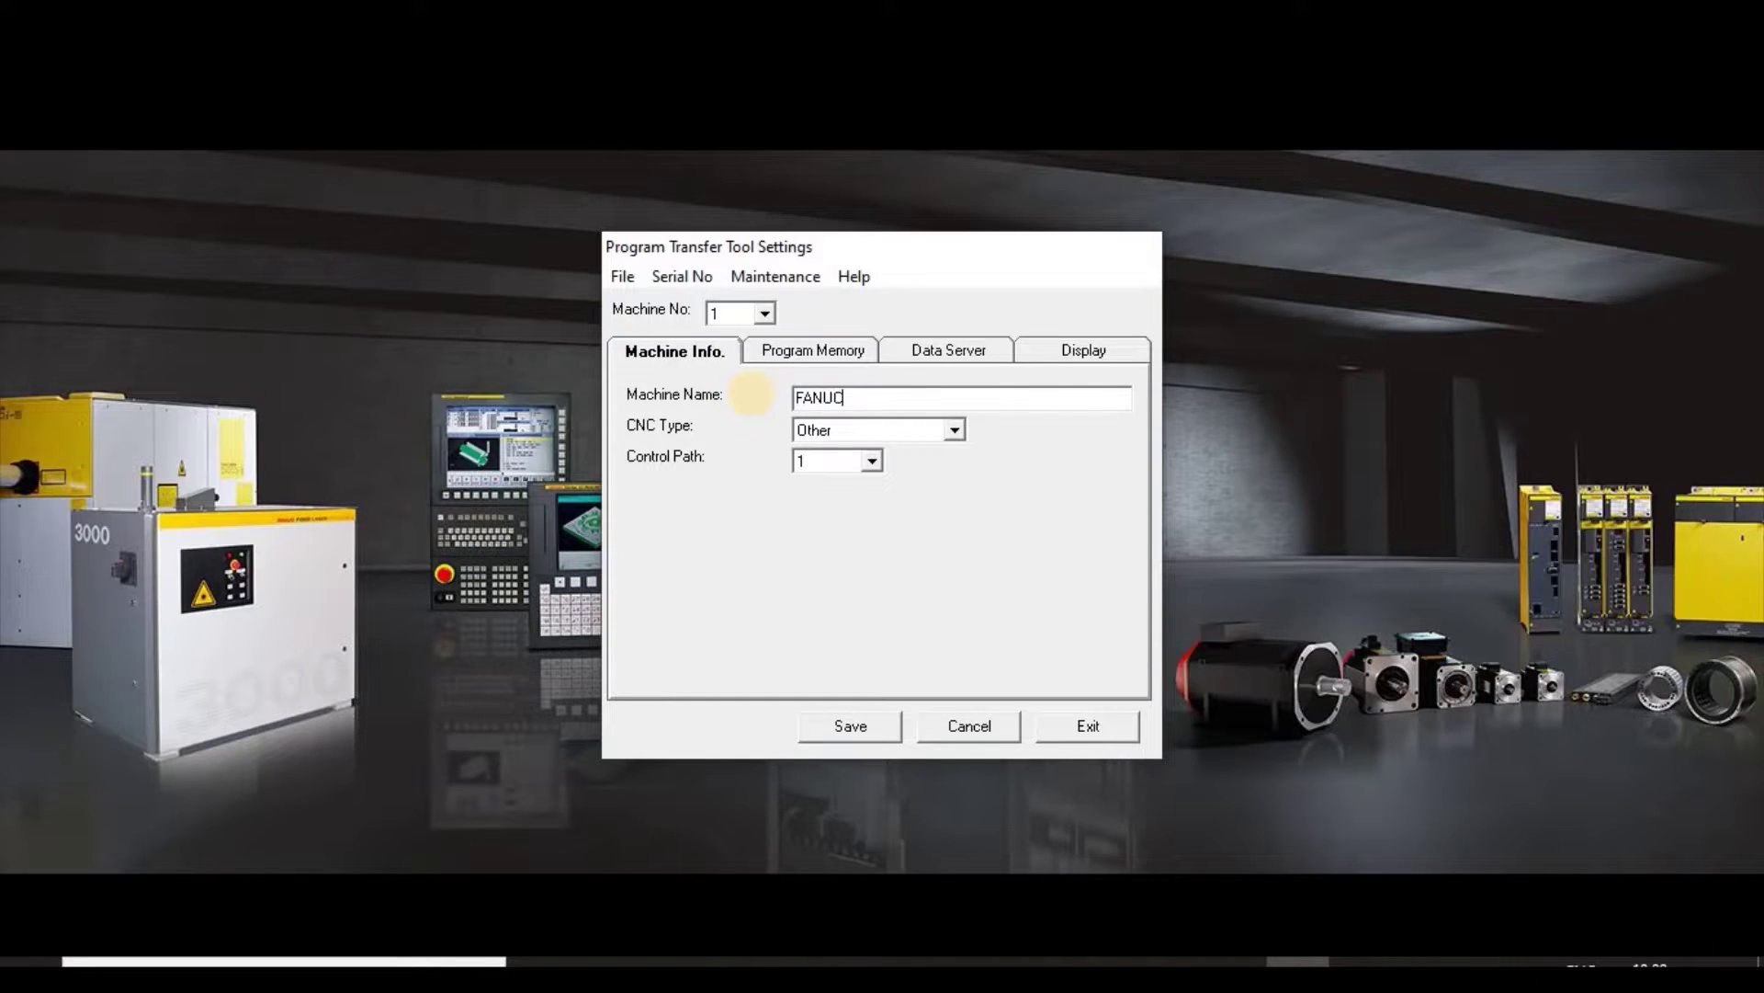
text(_CNC_)
text(MF)
click(954, 430)
drag(957, 517, 962, 460)
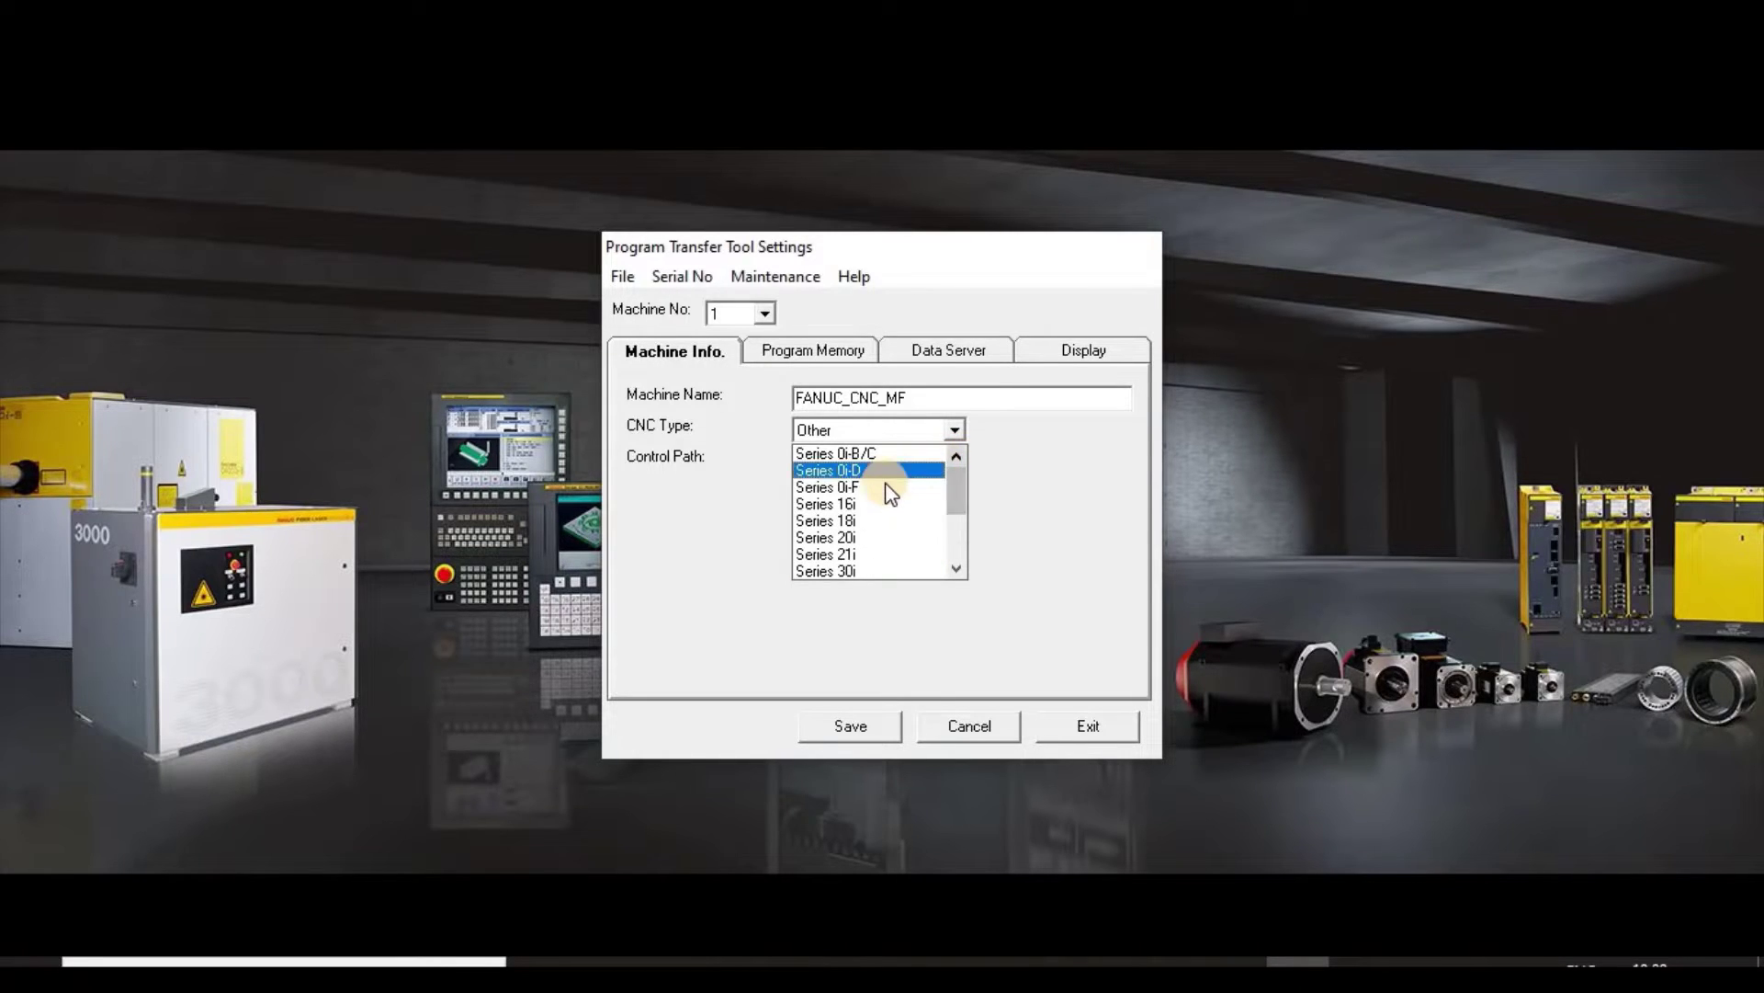
click(870, 488)
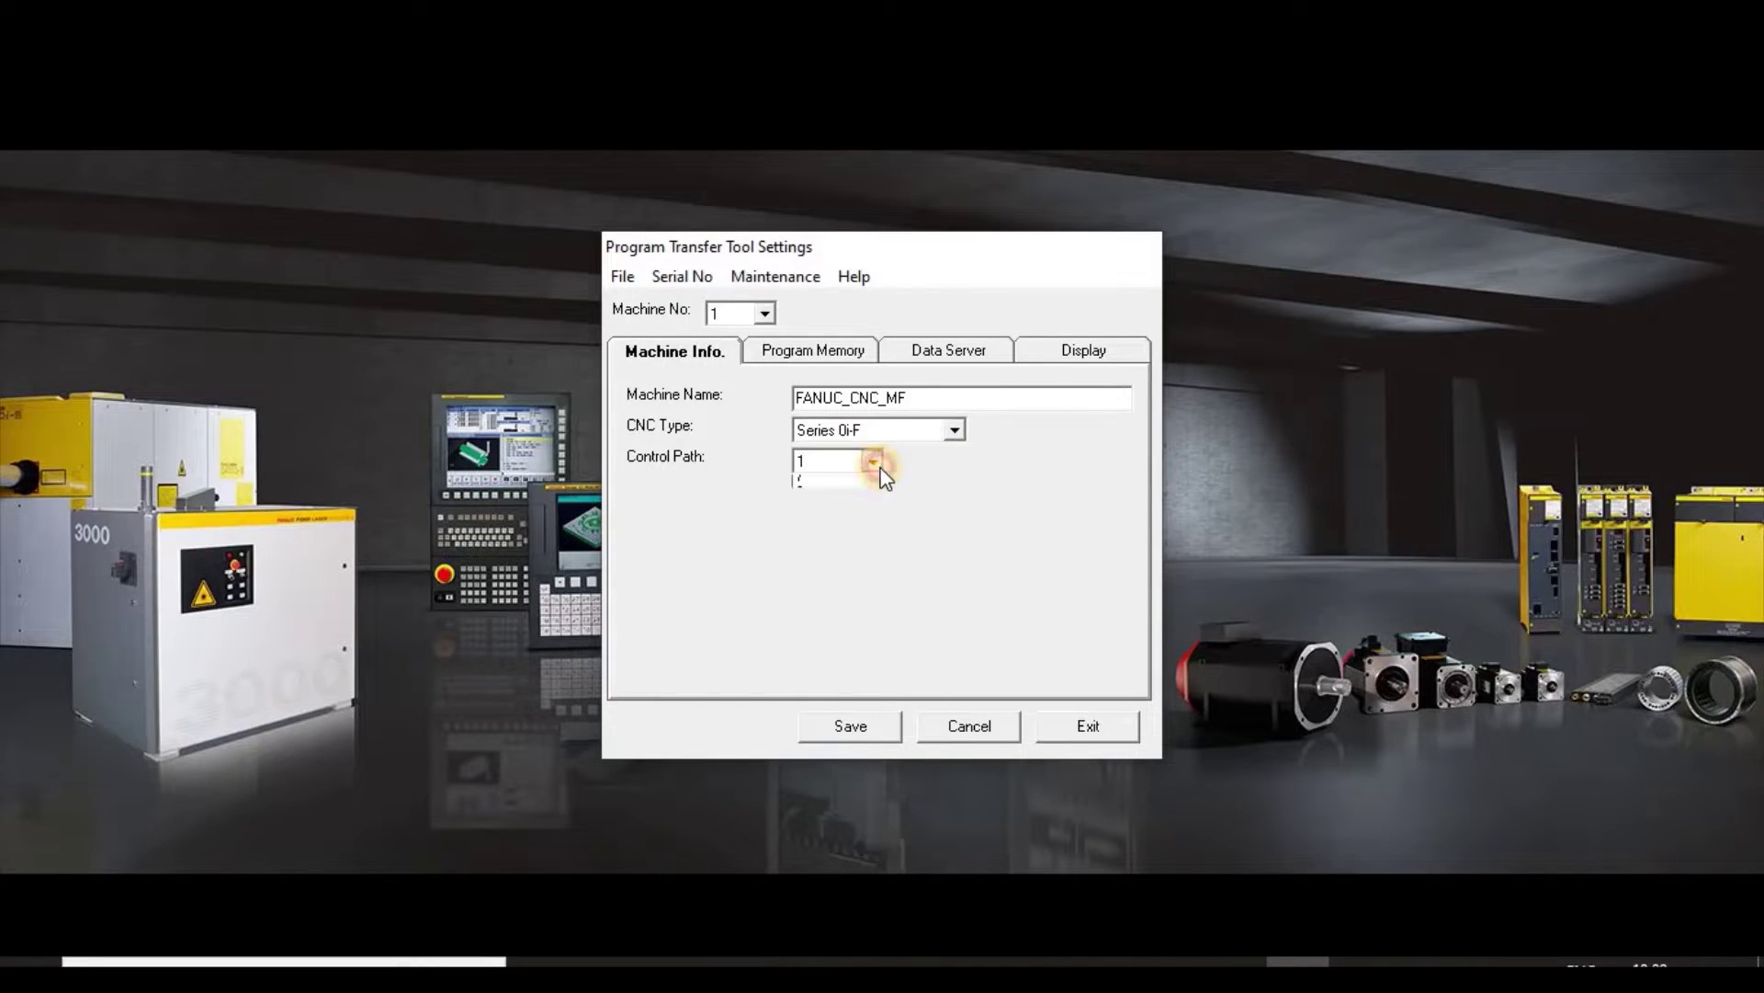
Keep control path 1, save the machine info, and show the Program Memory settings.
click(872, 461)
mouse_move(875, 496)
mouse_down()
mouse_move(882, 593)
mouse_move(878, 489)
mouse_up()
click(834, 482)
click(854, 731)
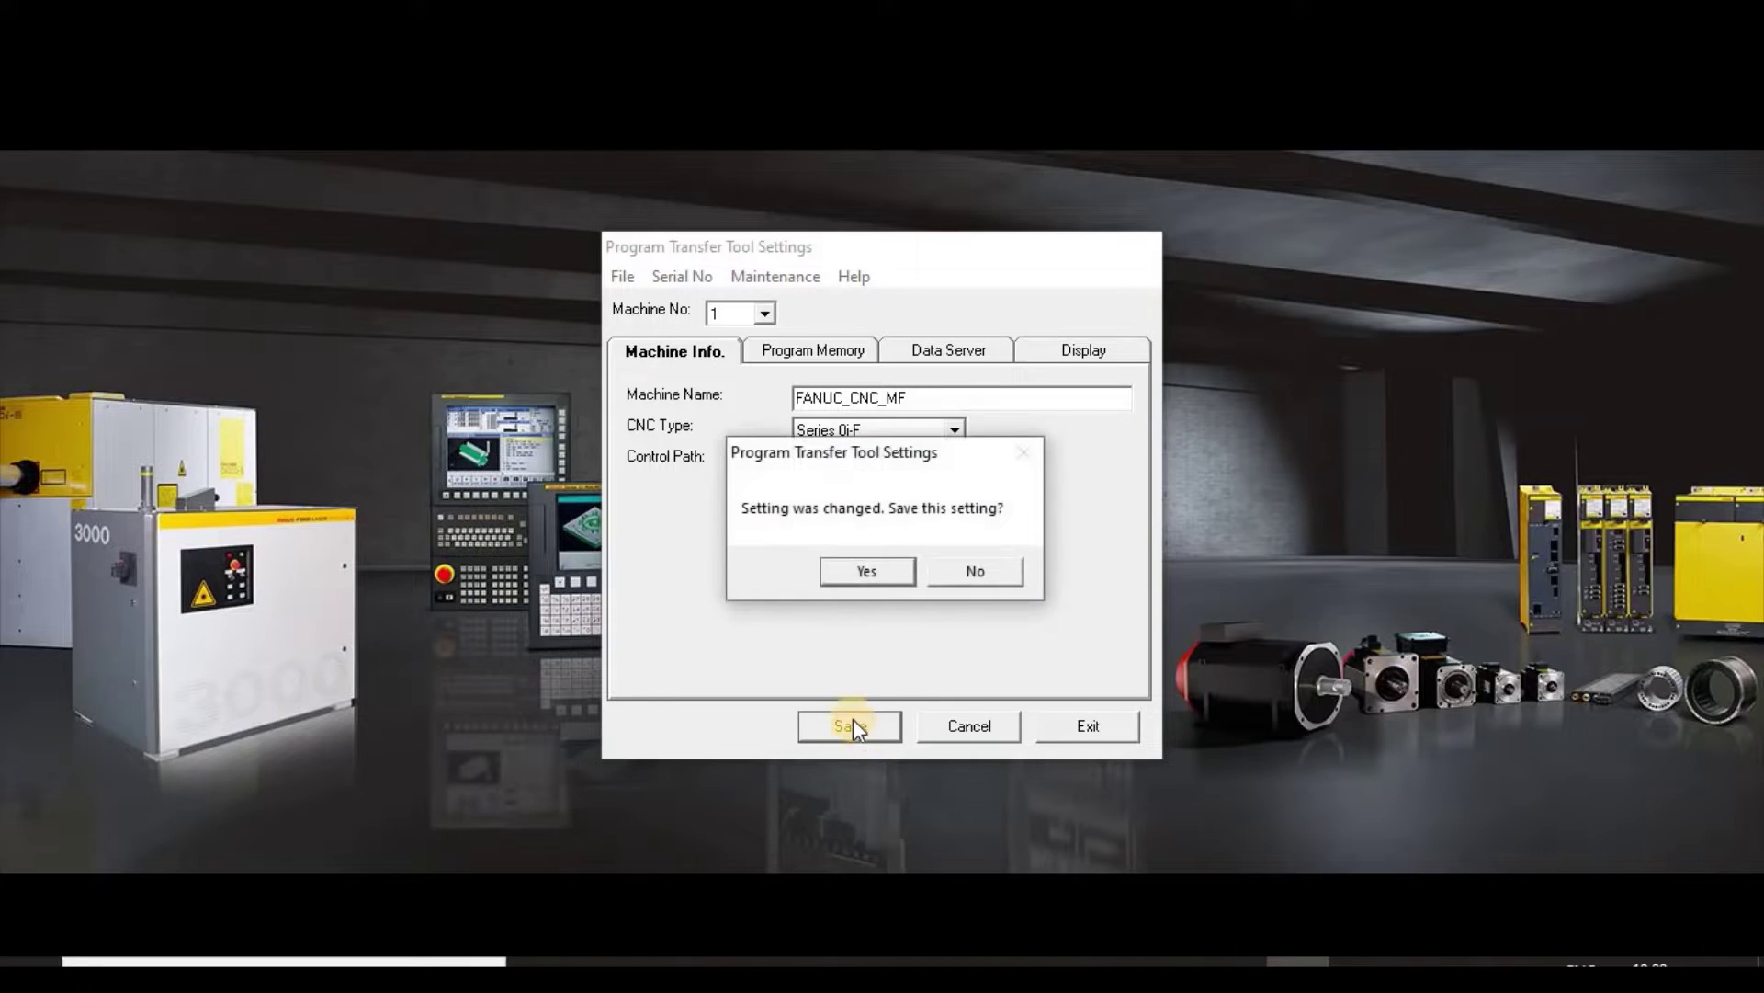
click(870, 572)
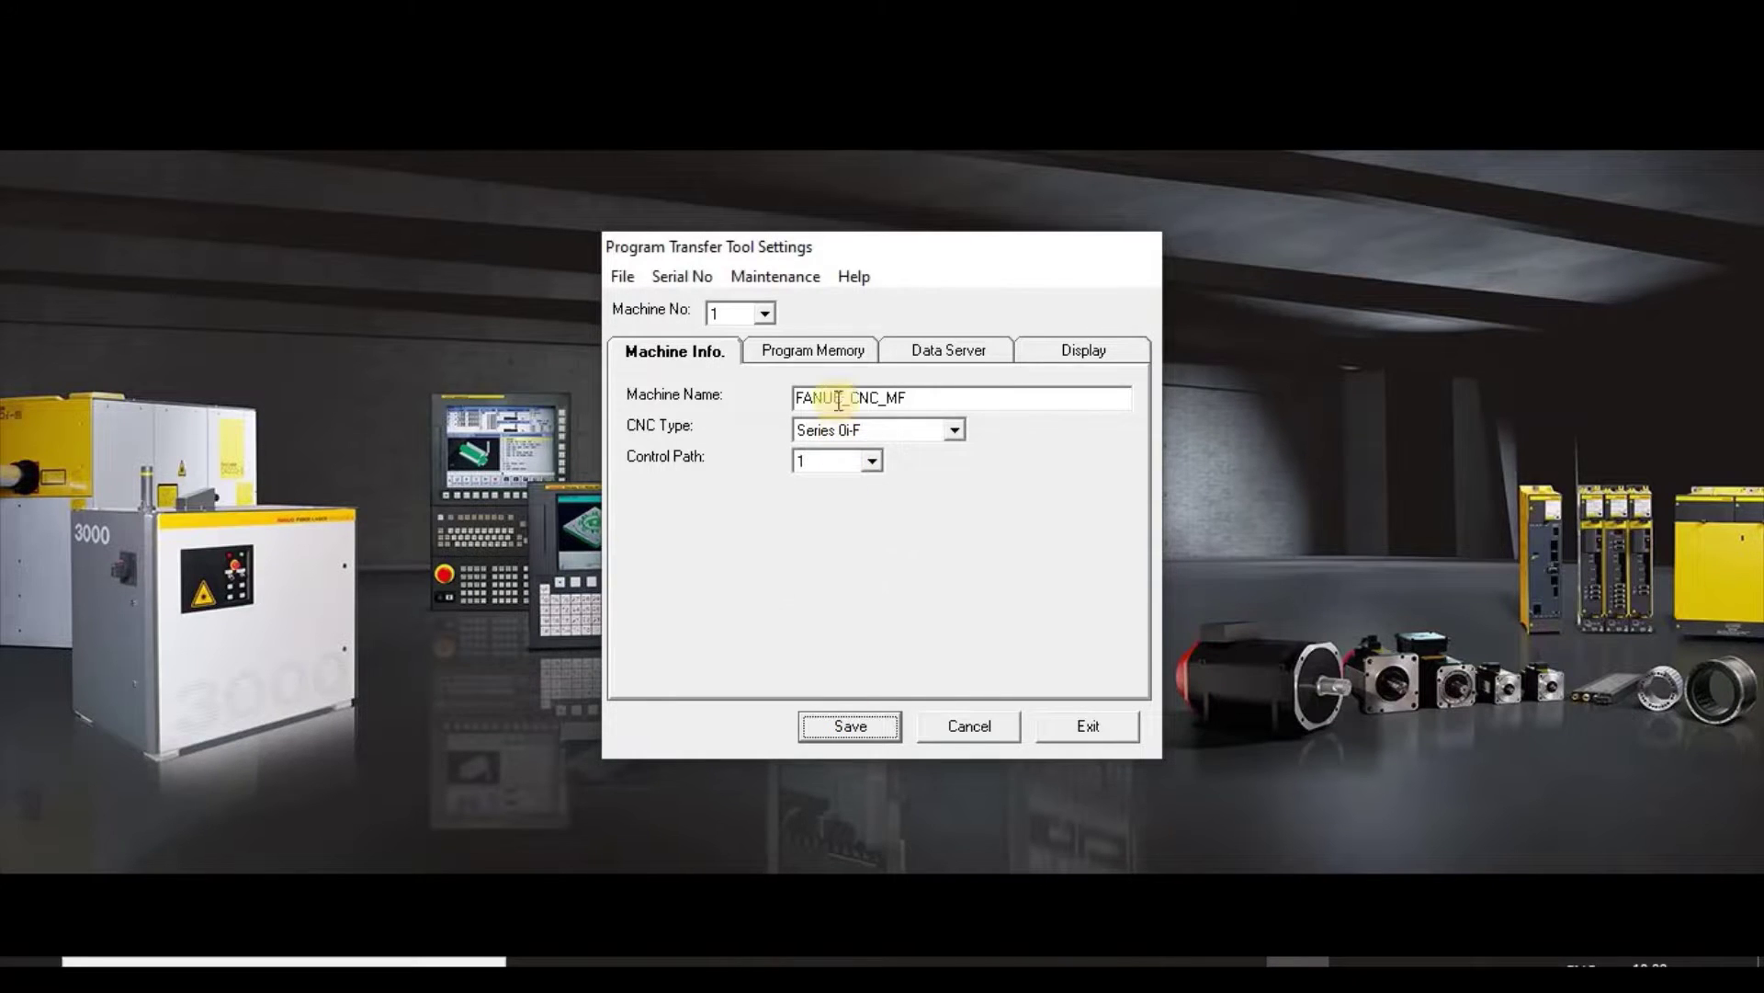
click(823, 351)
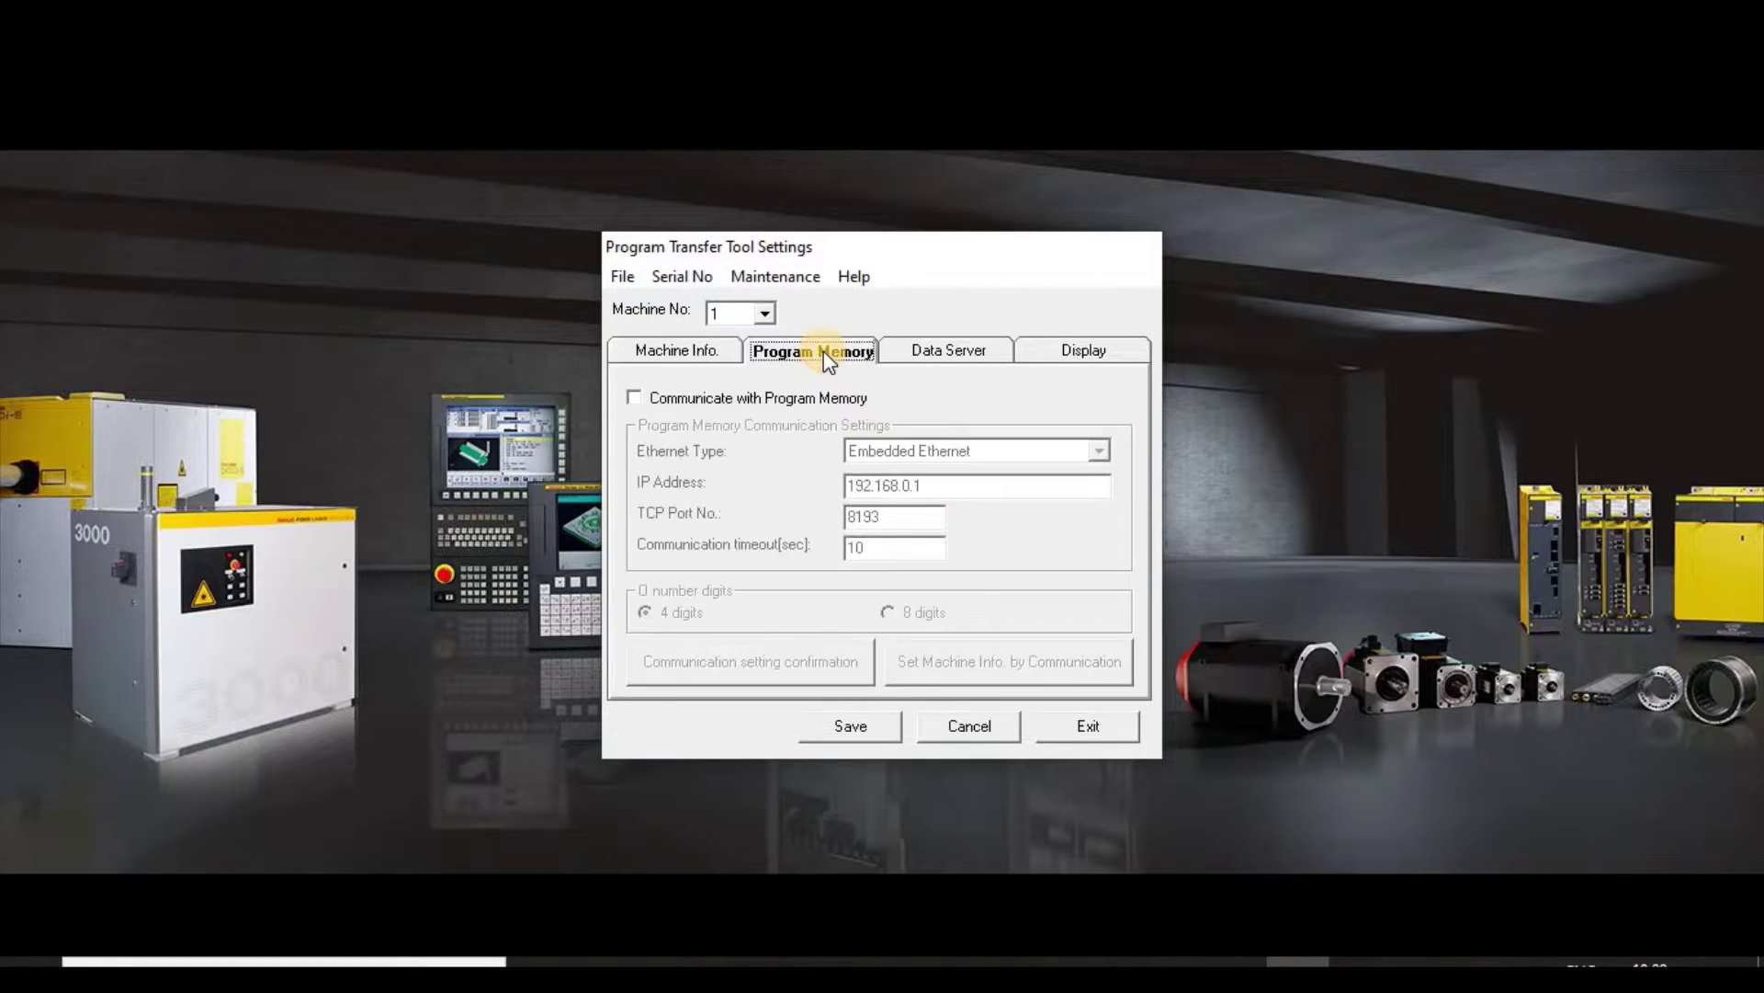
Enable Communicate with Program Memory, set IP address 192.168.1.13, and confirm the save.
click(635, 398)
click(977, 483)
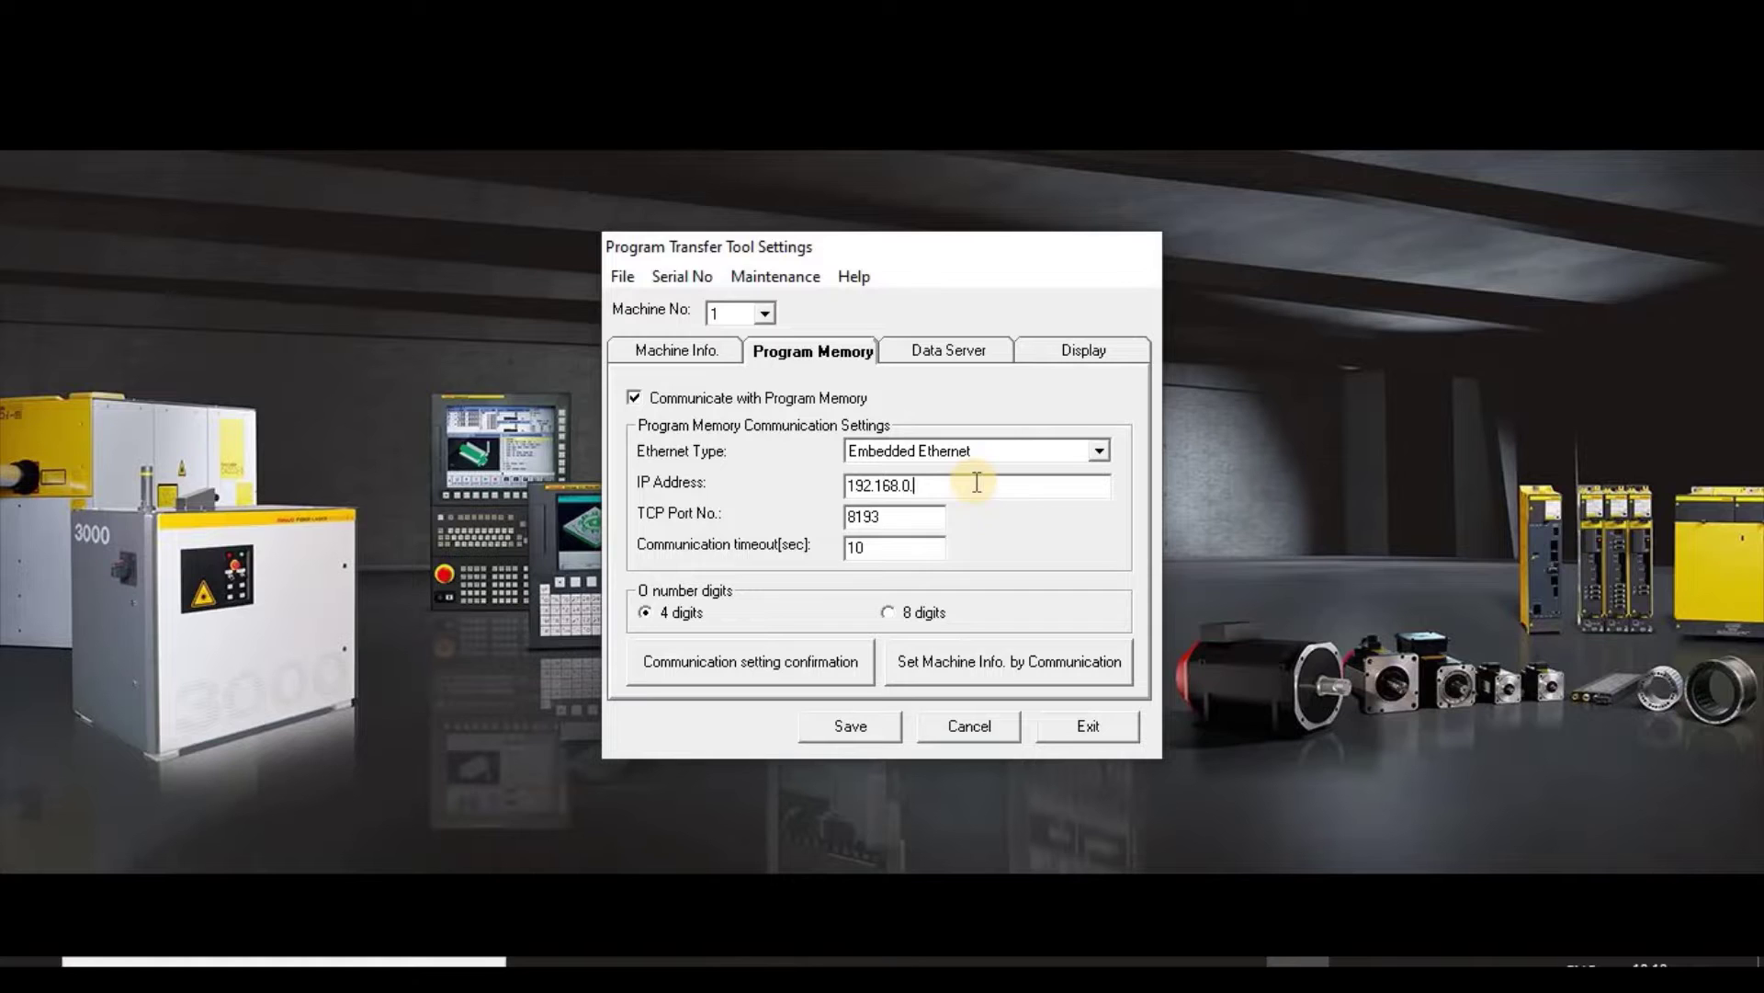
key(BackSpace)
key(BackSpace)
key(BackSpace)
text(1.1)
text(3)
click(855, 728)
click(884, 578)
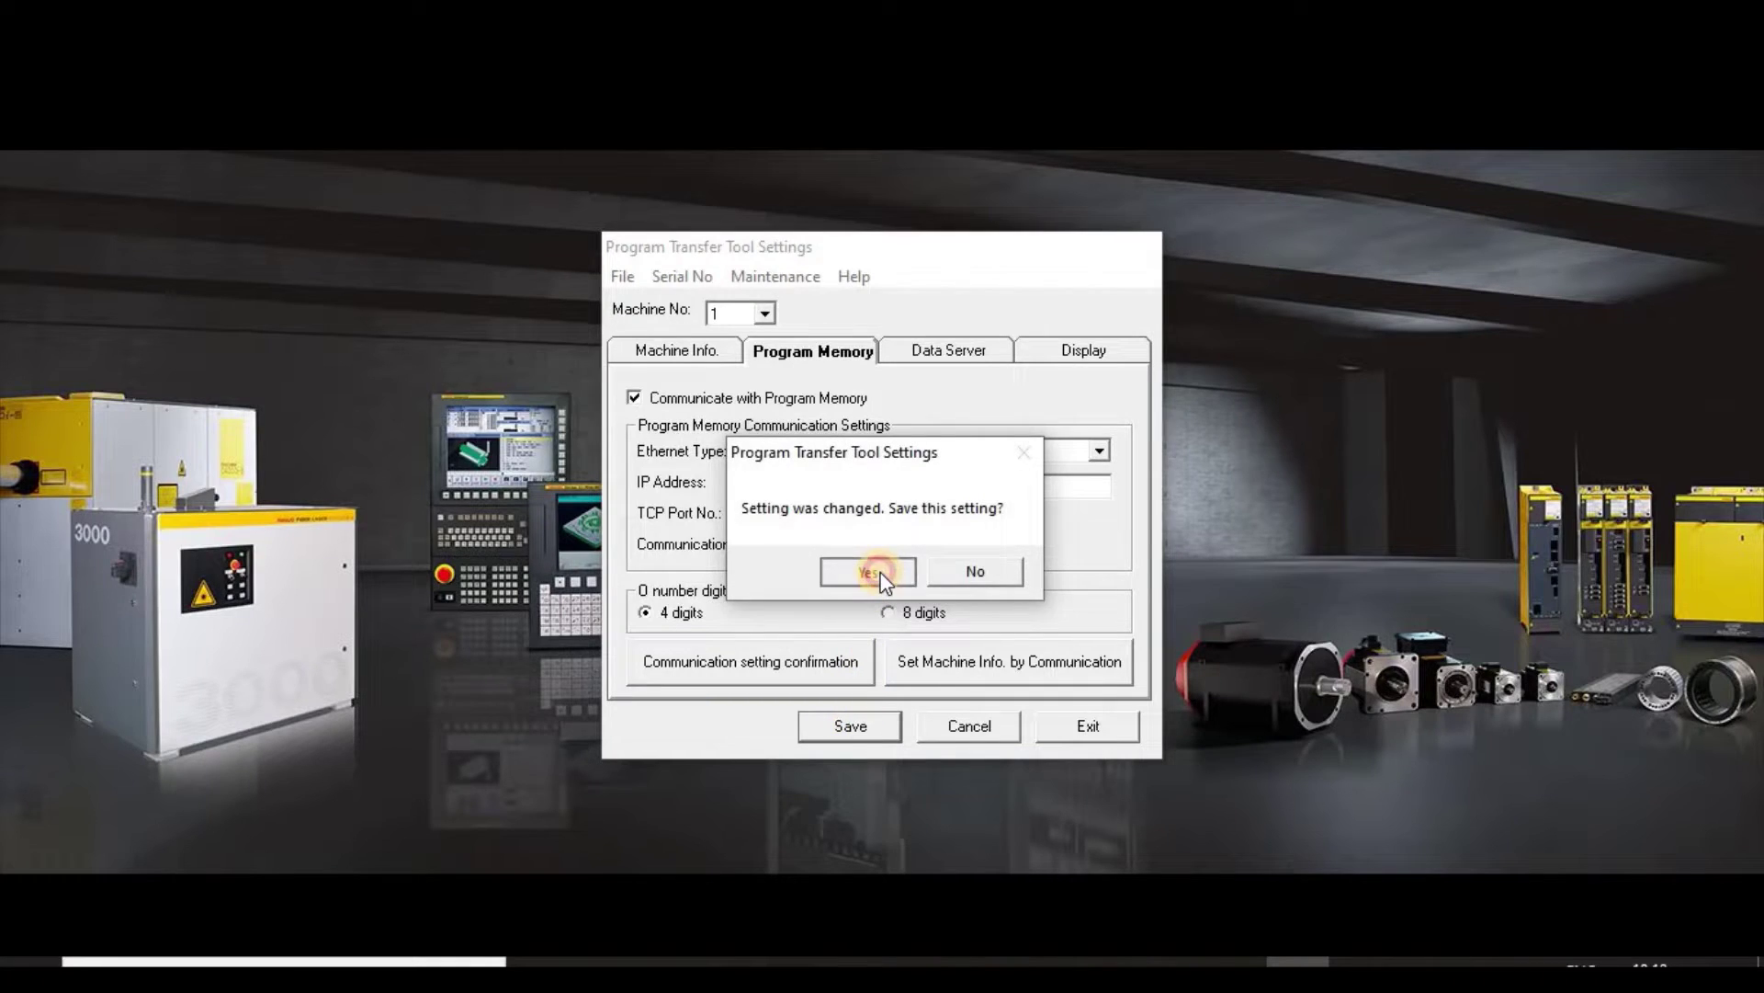
Run the communication check to 192.168.1.13, review the results, and exit Settings.
click(756, 666)
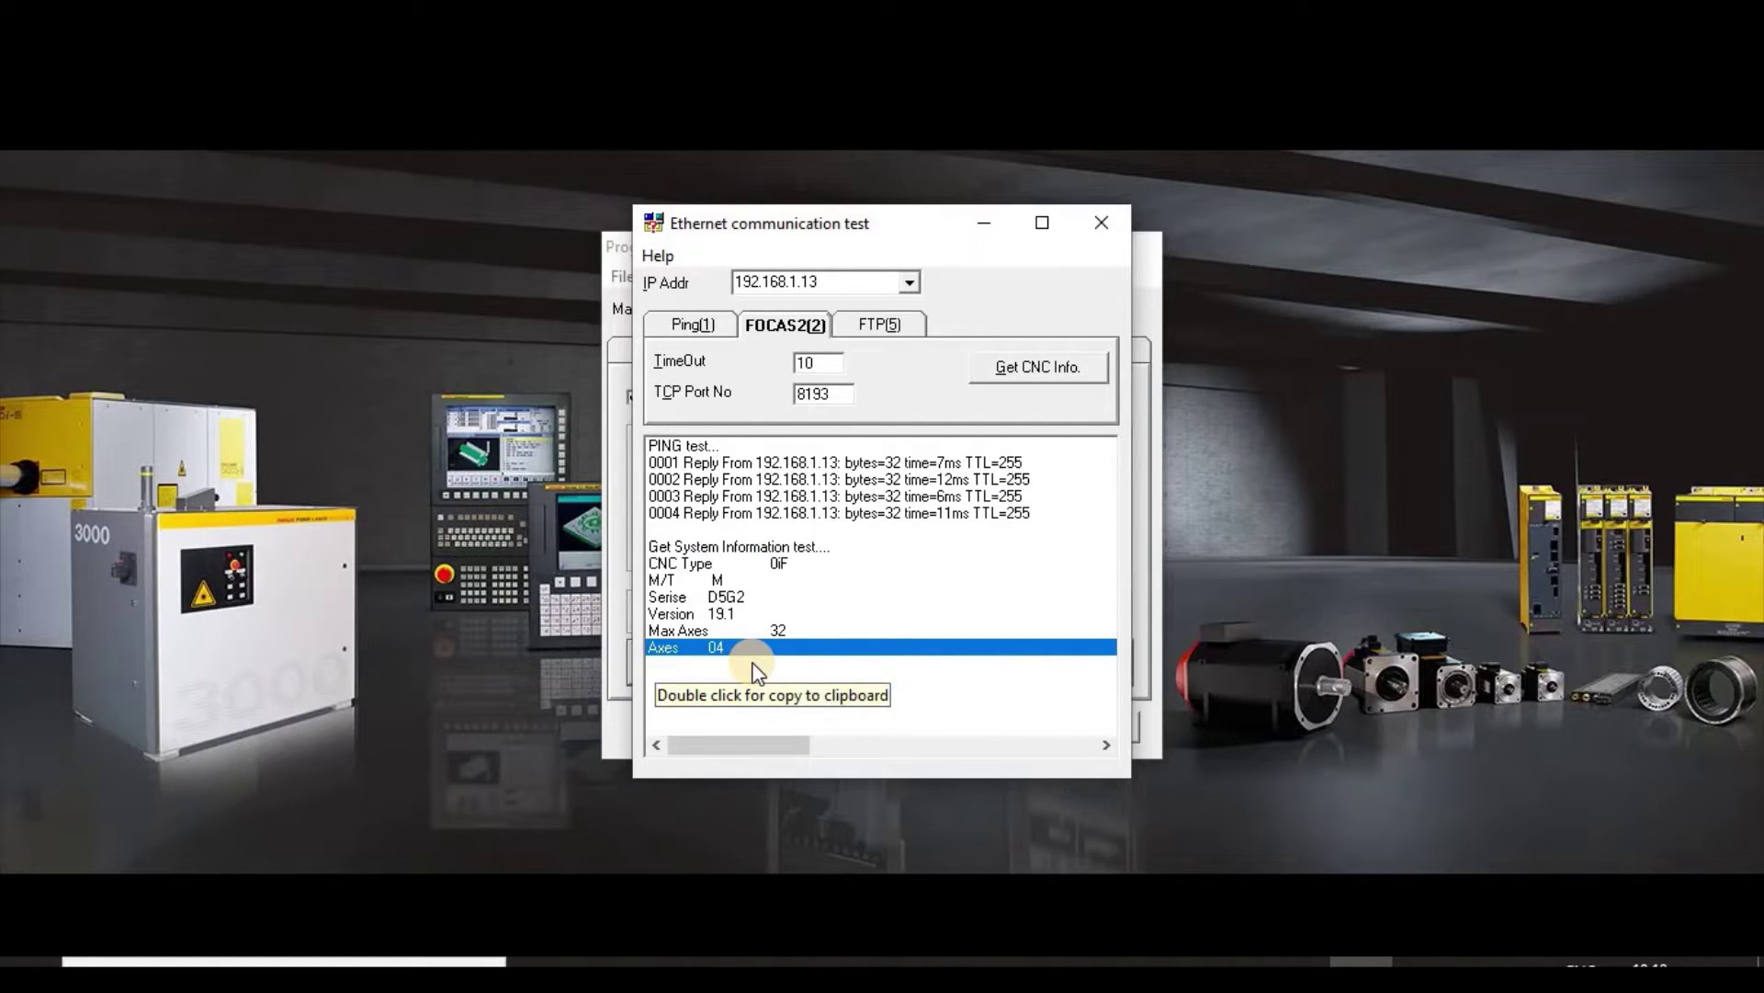
click(1102, 222)
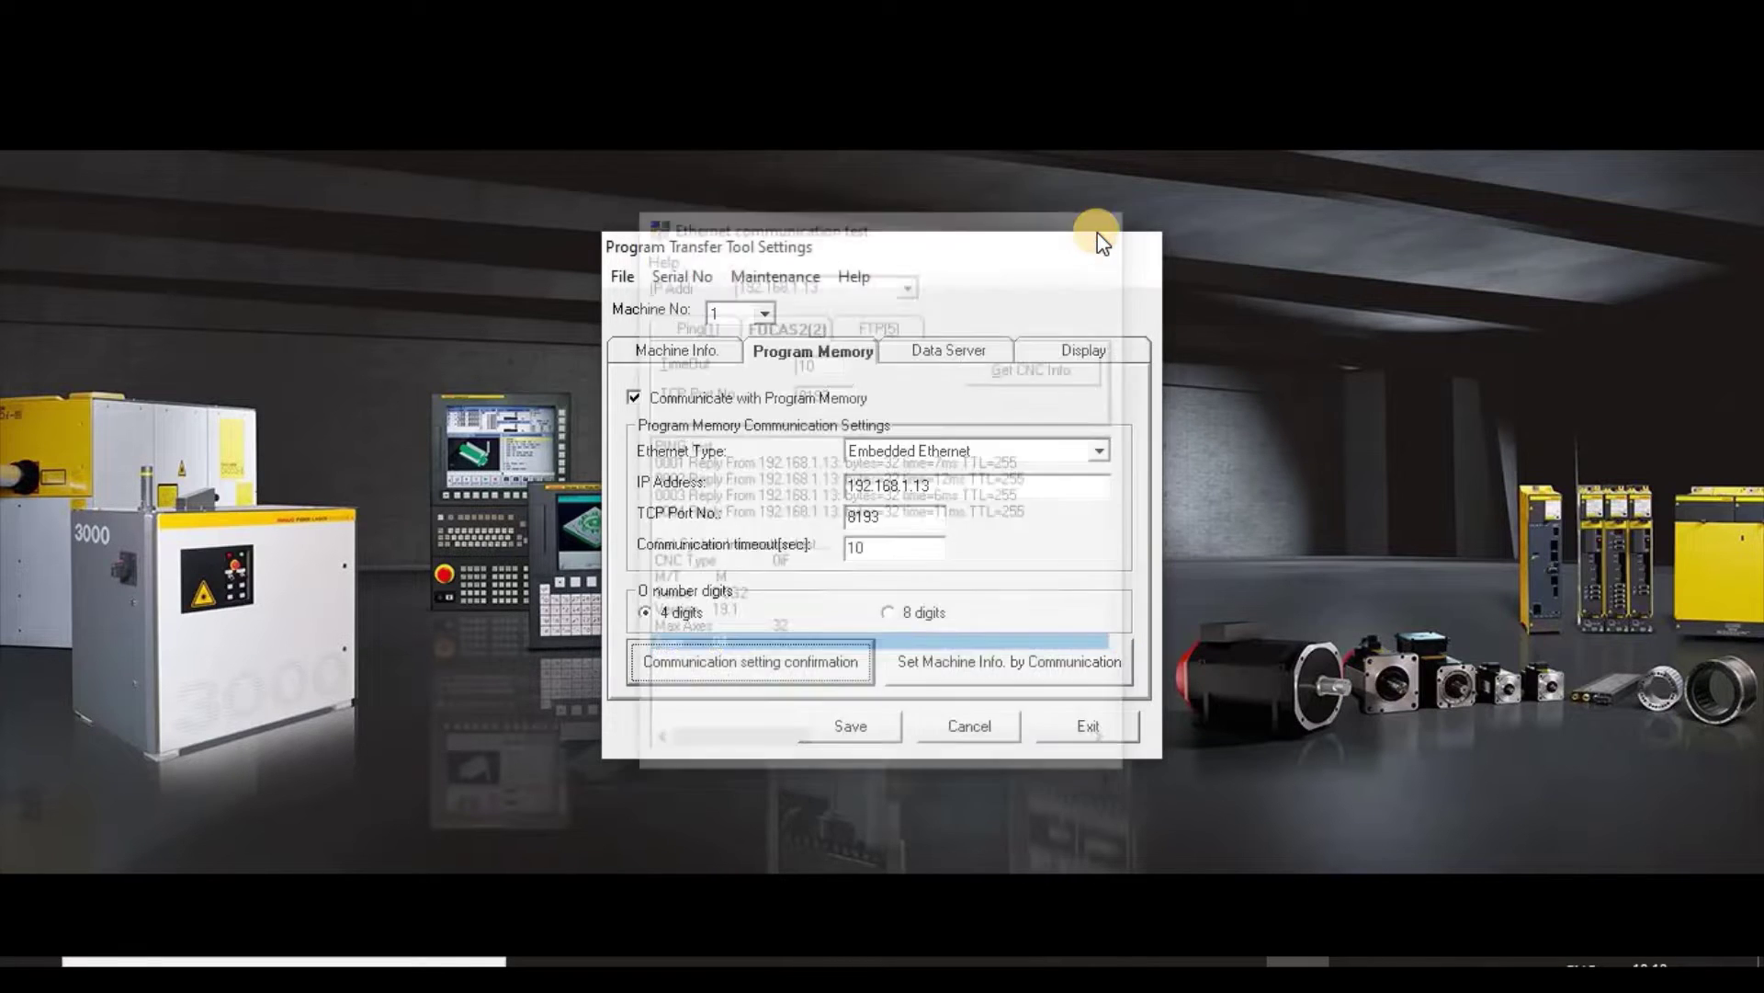
click(1075, 735)
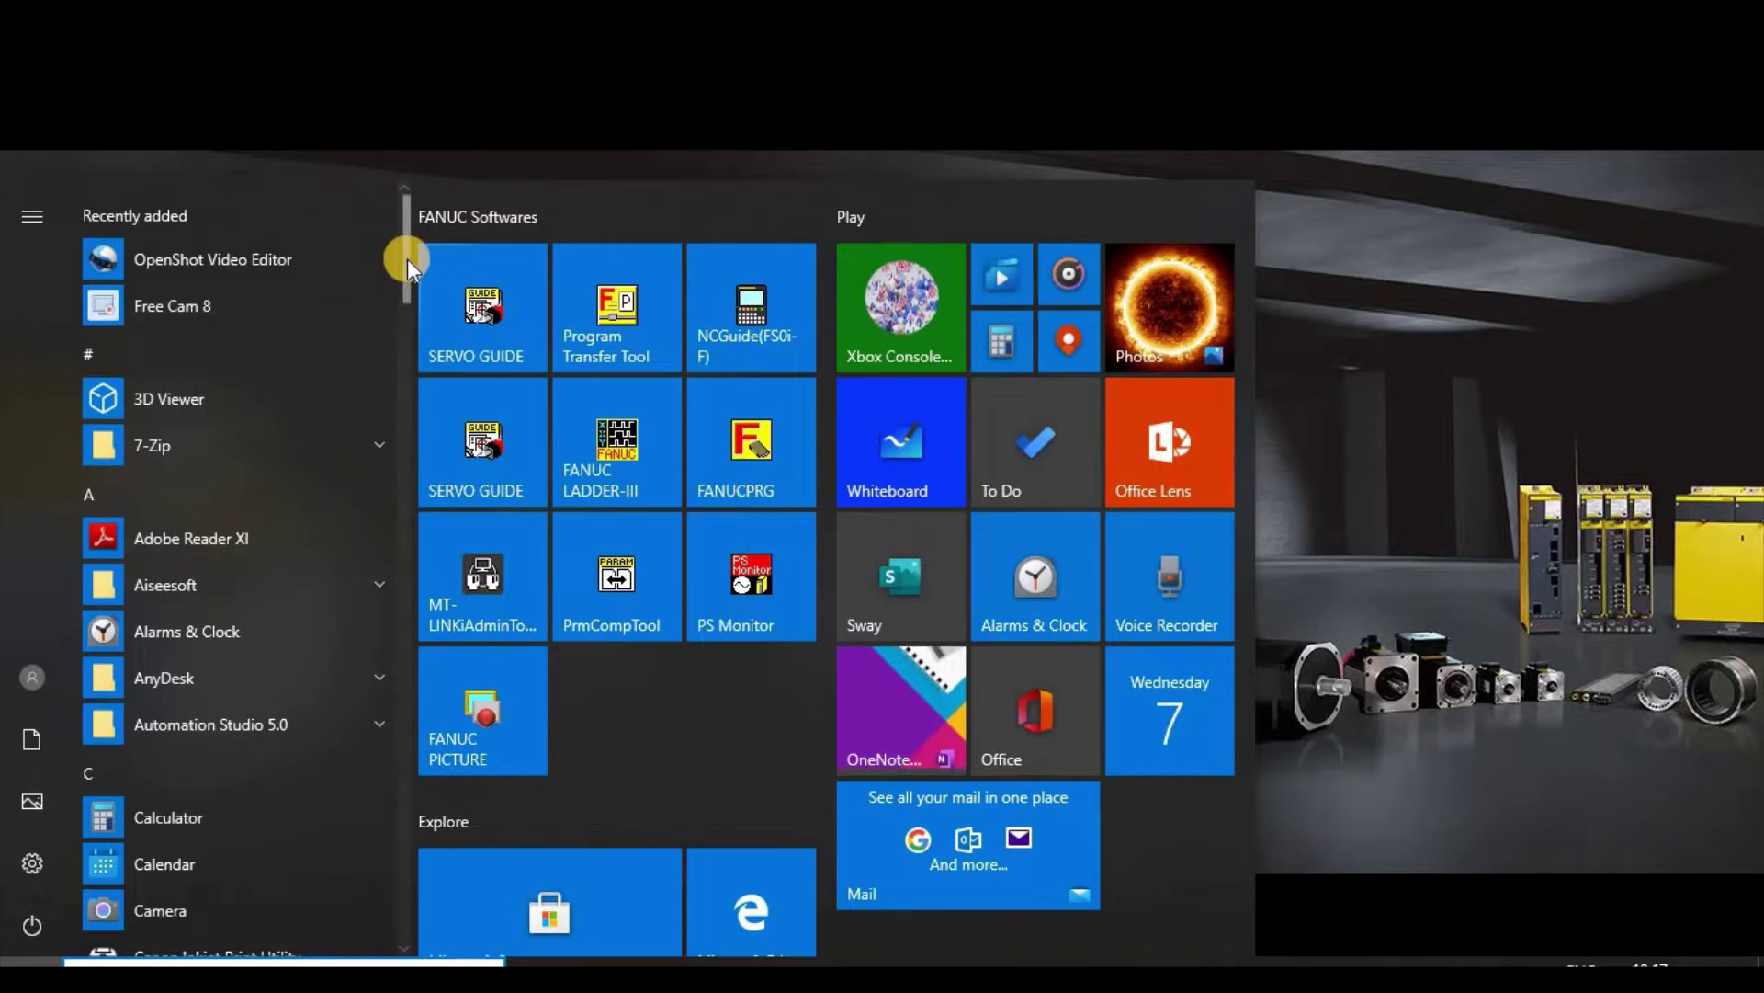
scroll(407, 296, down, 5)
scroll(402, 463, down, 5)
scroll(402, 484, down, 2)
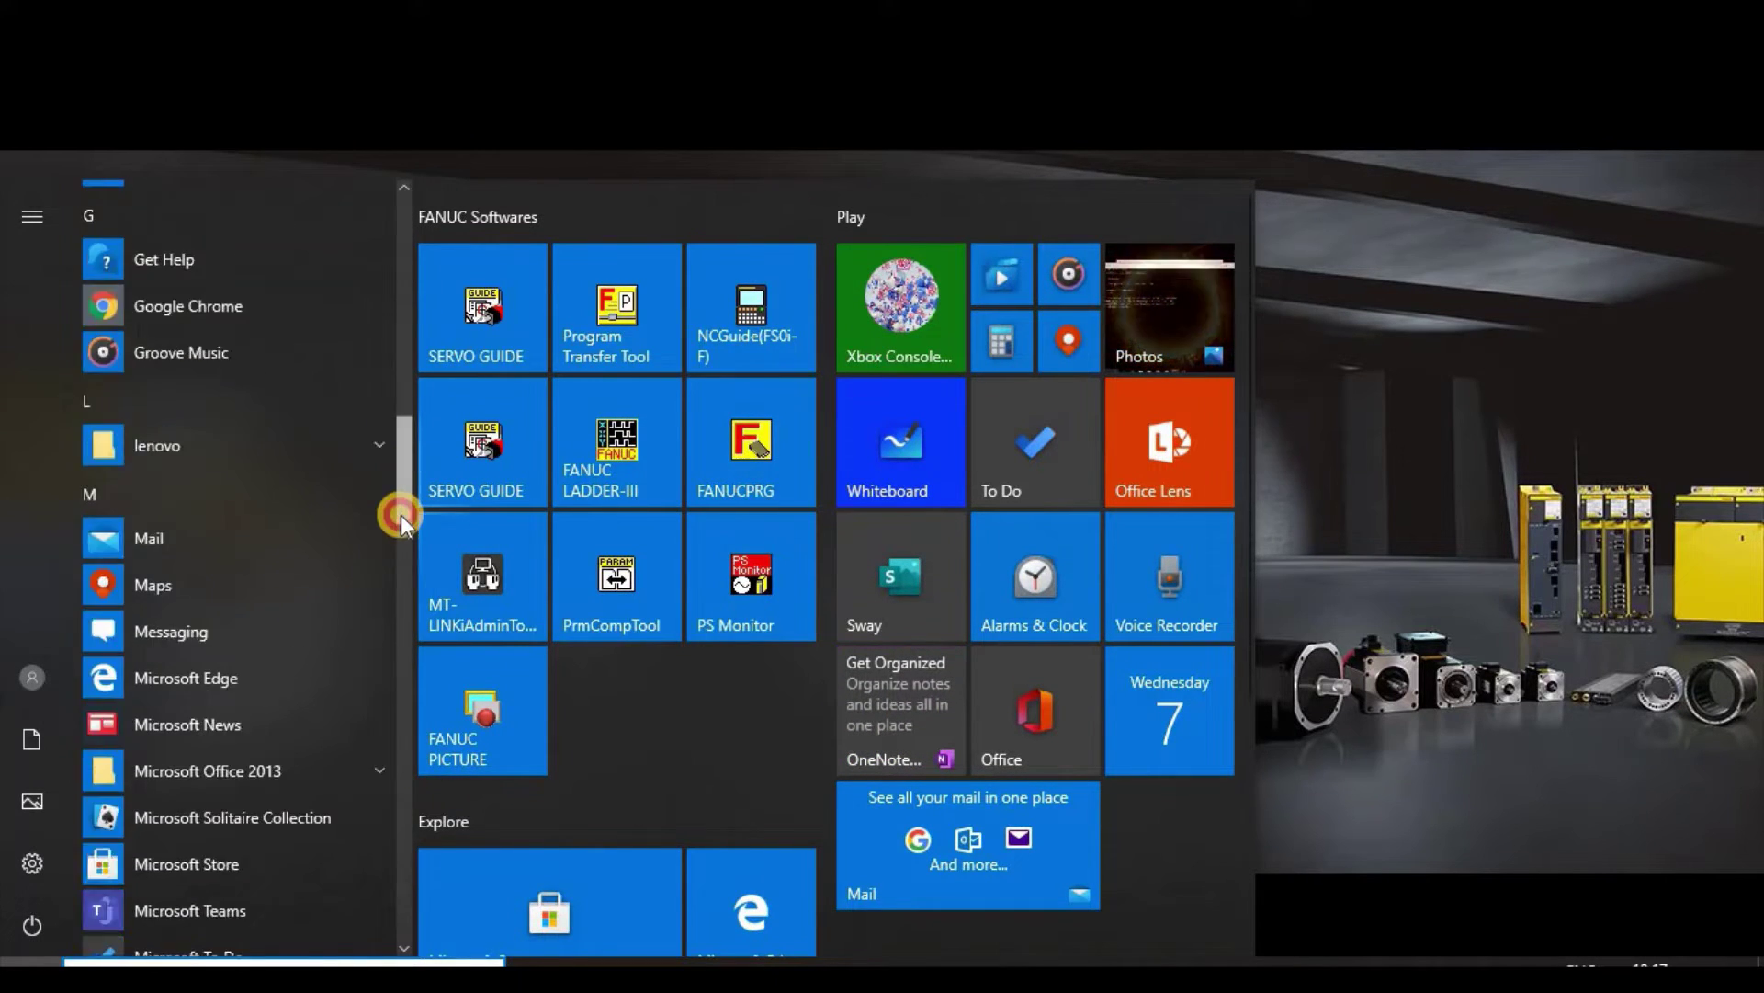
scroll(399, 552, down, 4)
scroll(395, 607, down, 1)
scroll(396, 618, down, 4)
scroll(393, 676, down, 1)
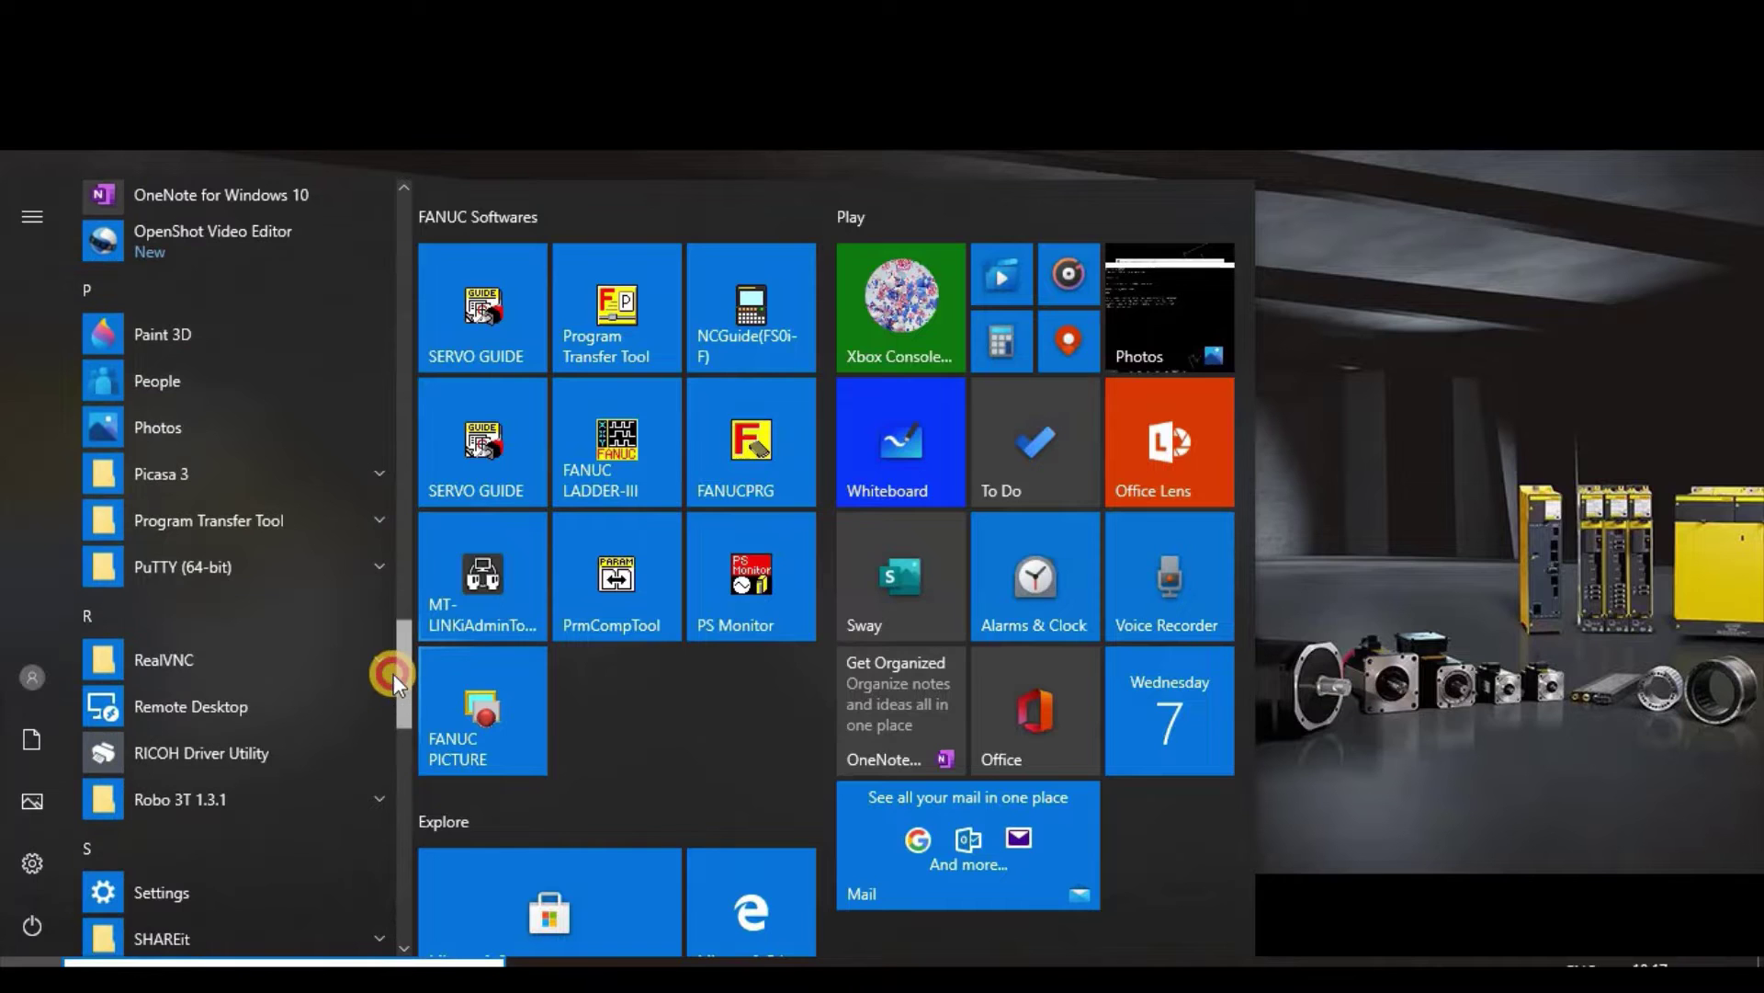
Launch Program Transfer Tool from its Start menu folder.
click(363, 528)
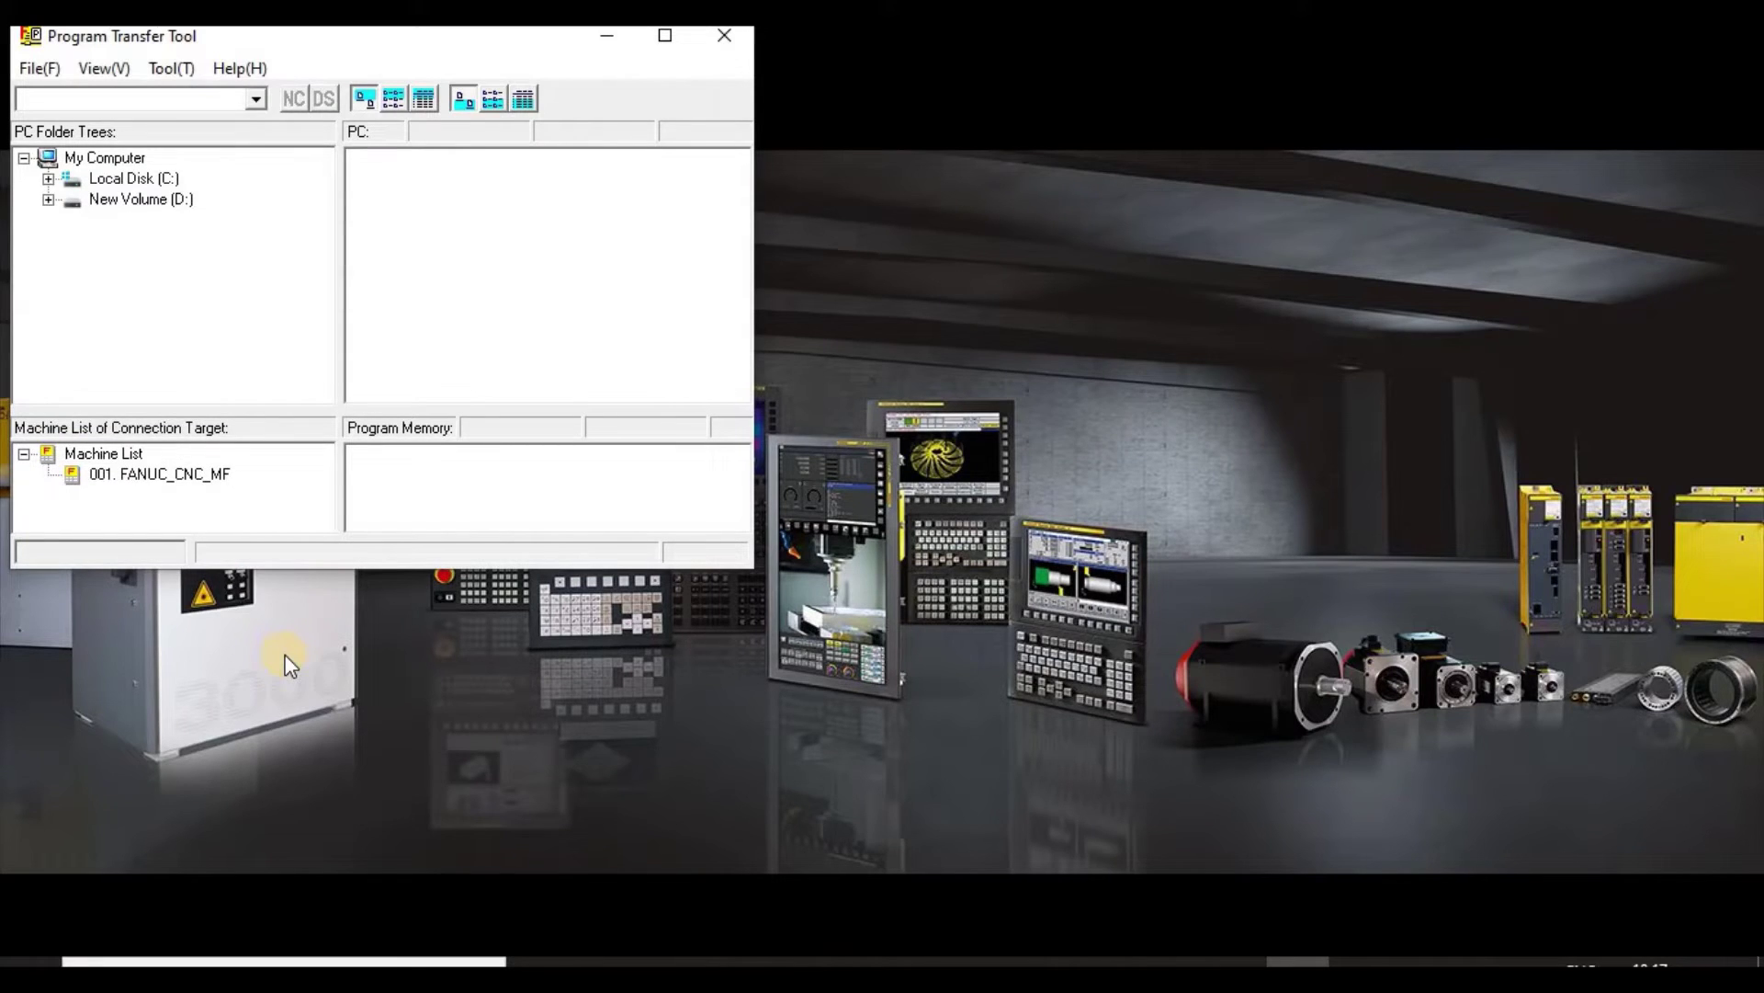
Maximize the window, connect to 001 FANUC_CNC_MF, and list the PC's FANUC PRG folder.
click(681, 34)
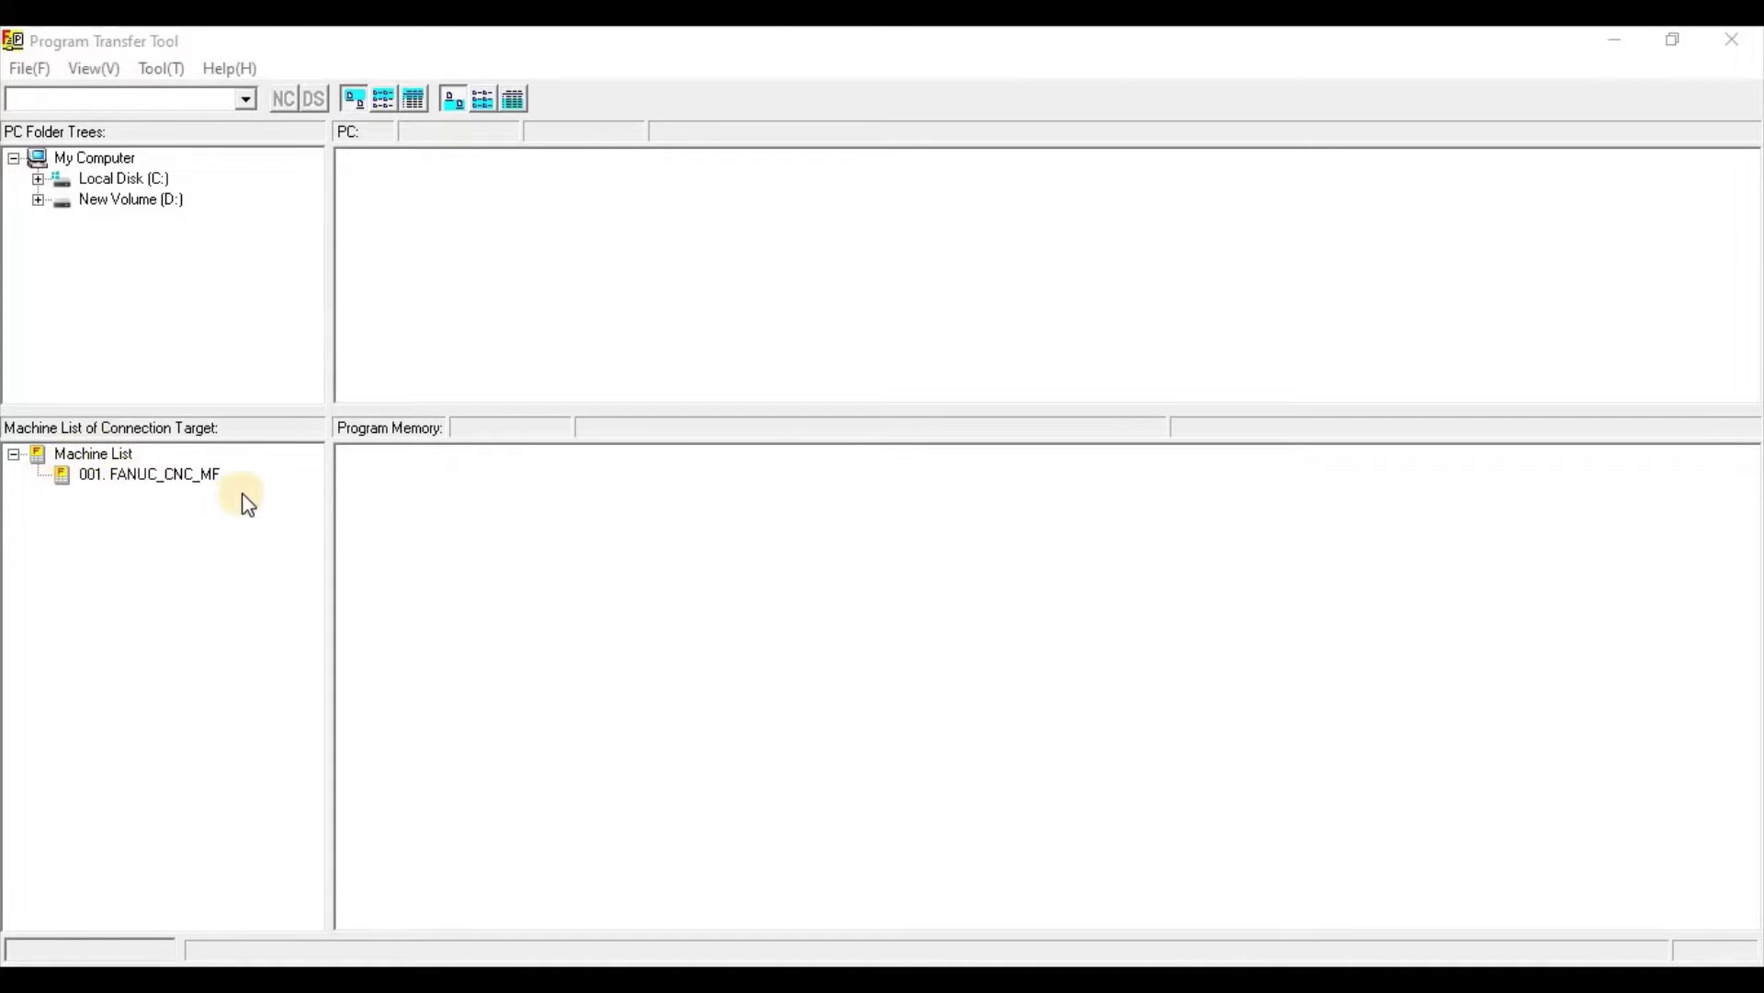
double_click(176, 475)
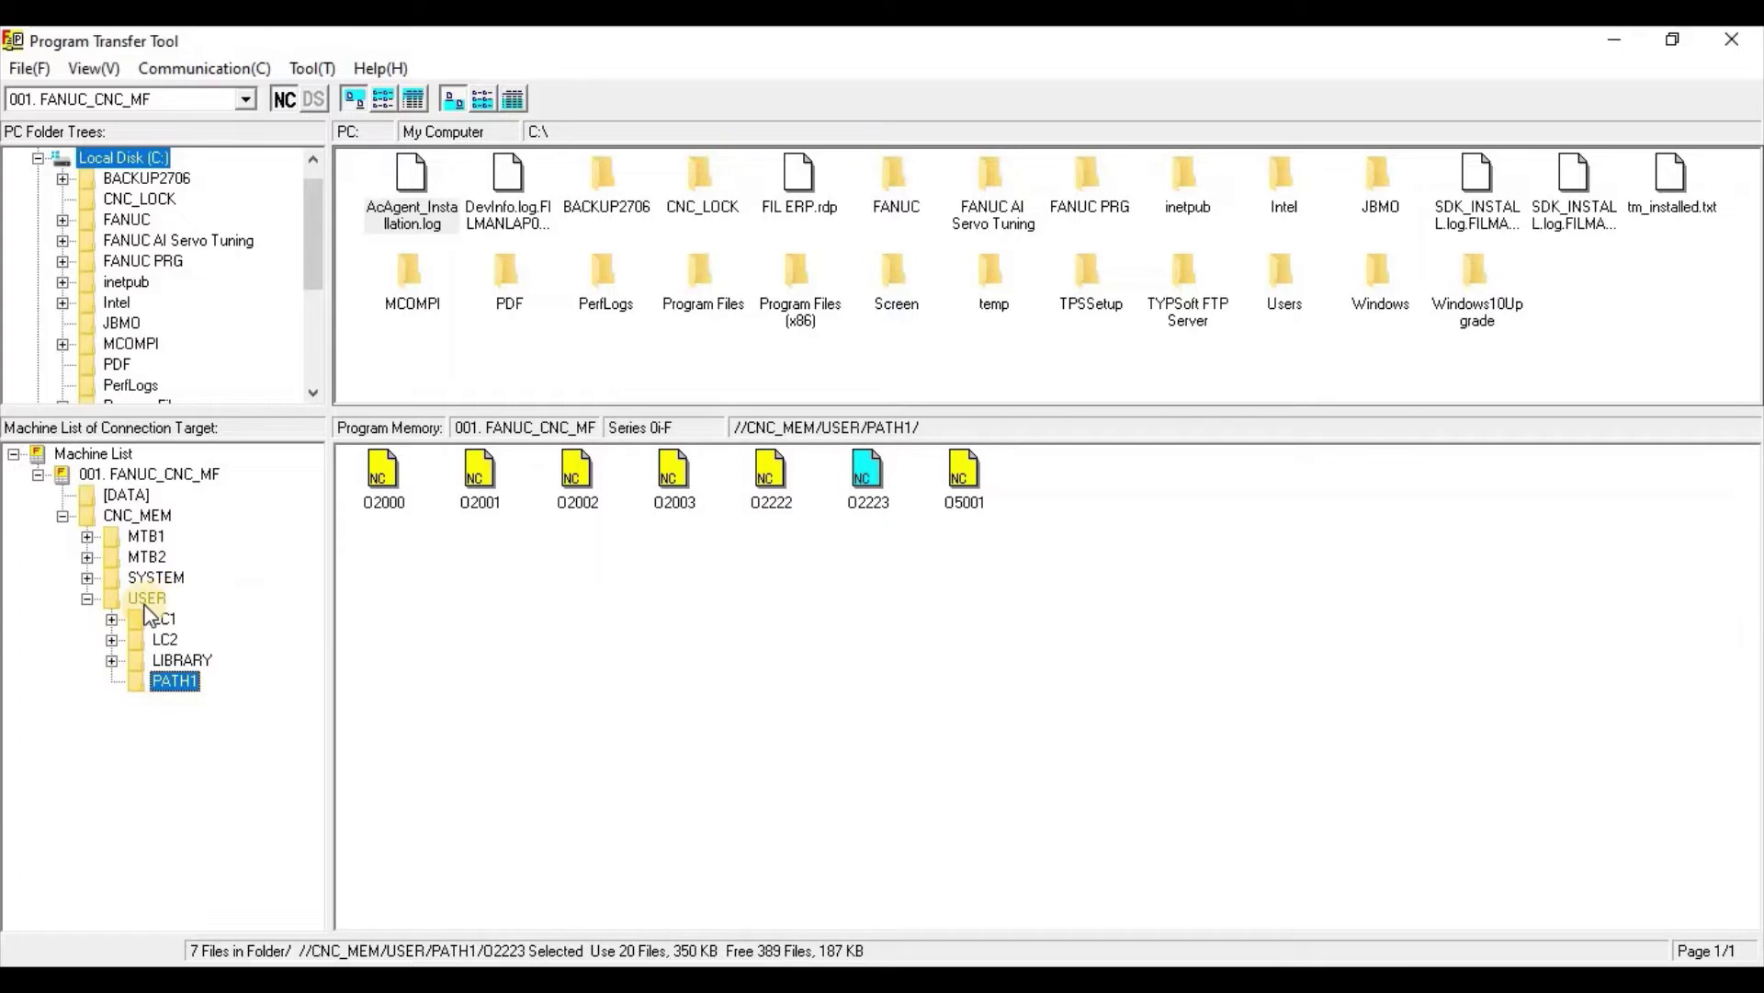
double_click(138, 263)
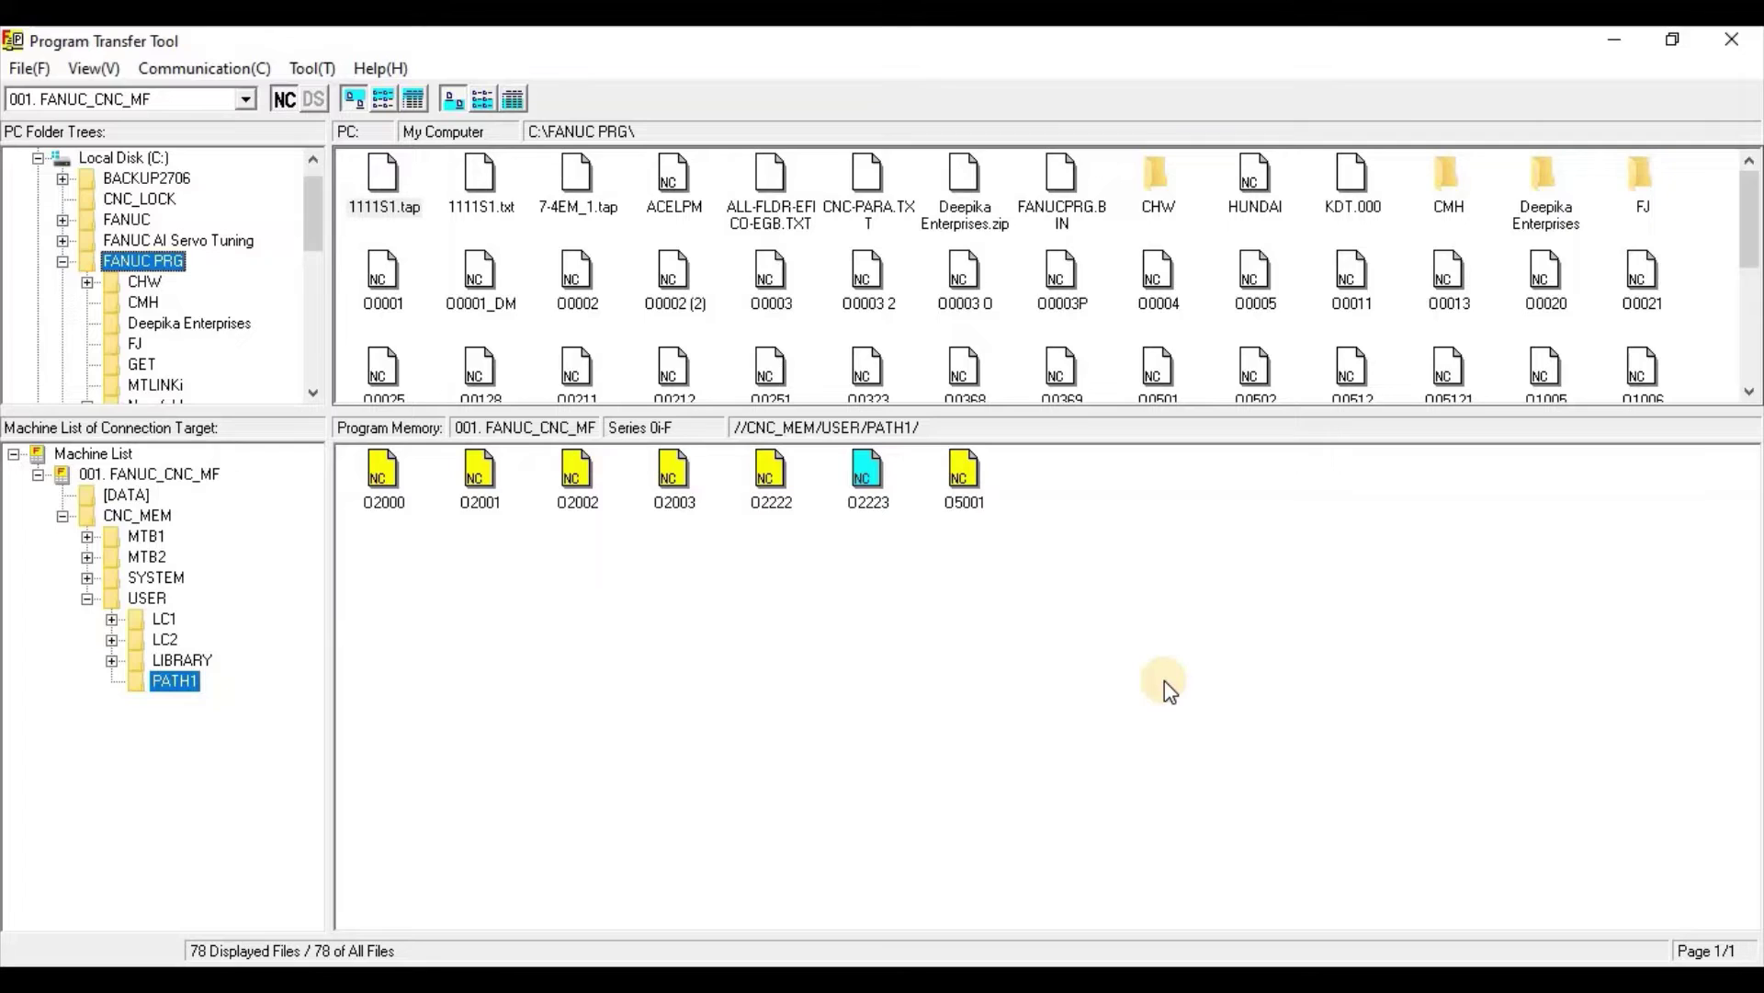
Drag O0004 from FANUC PRG into PATH1 memory and complete the download.
drag(1155, 295, 1055, 584)
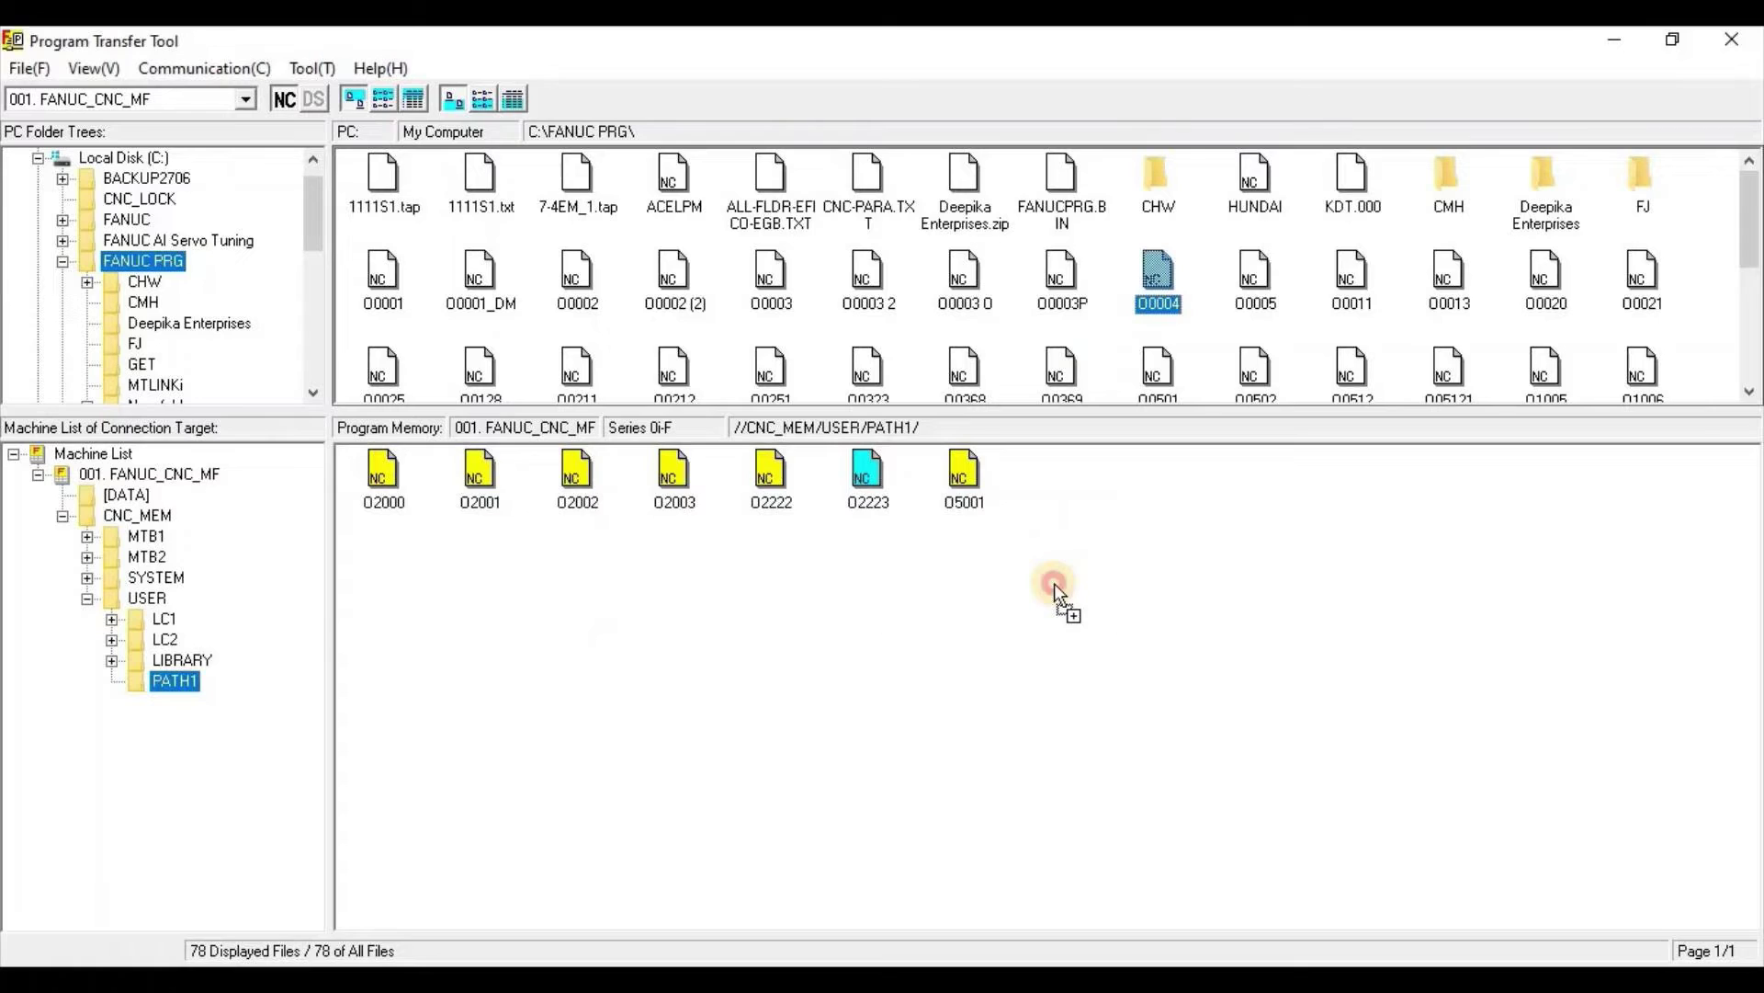
click(1162, 739)
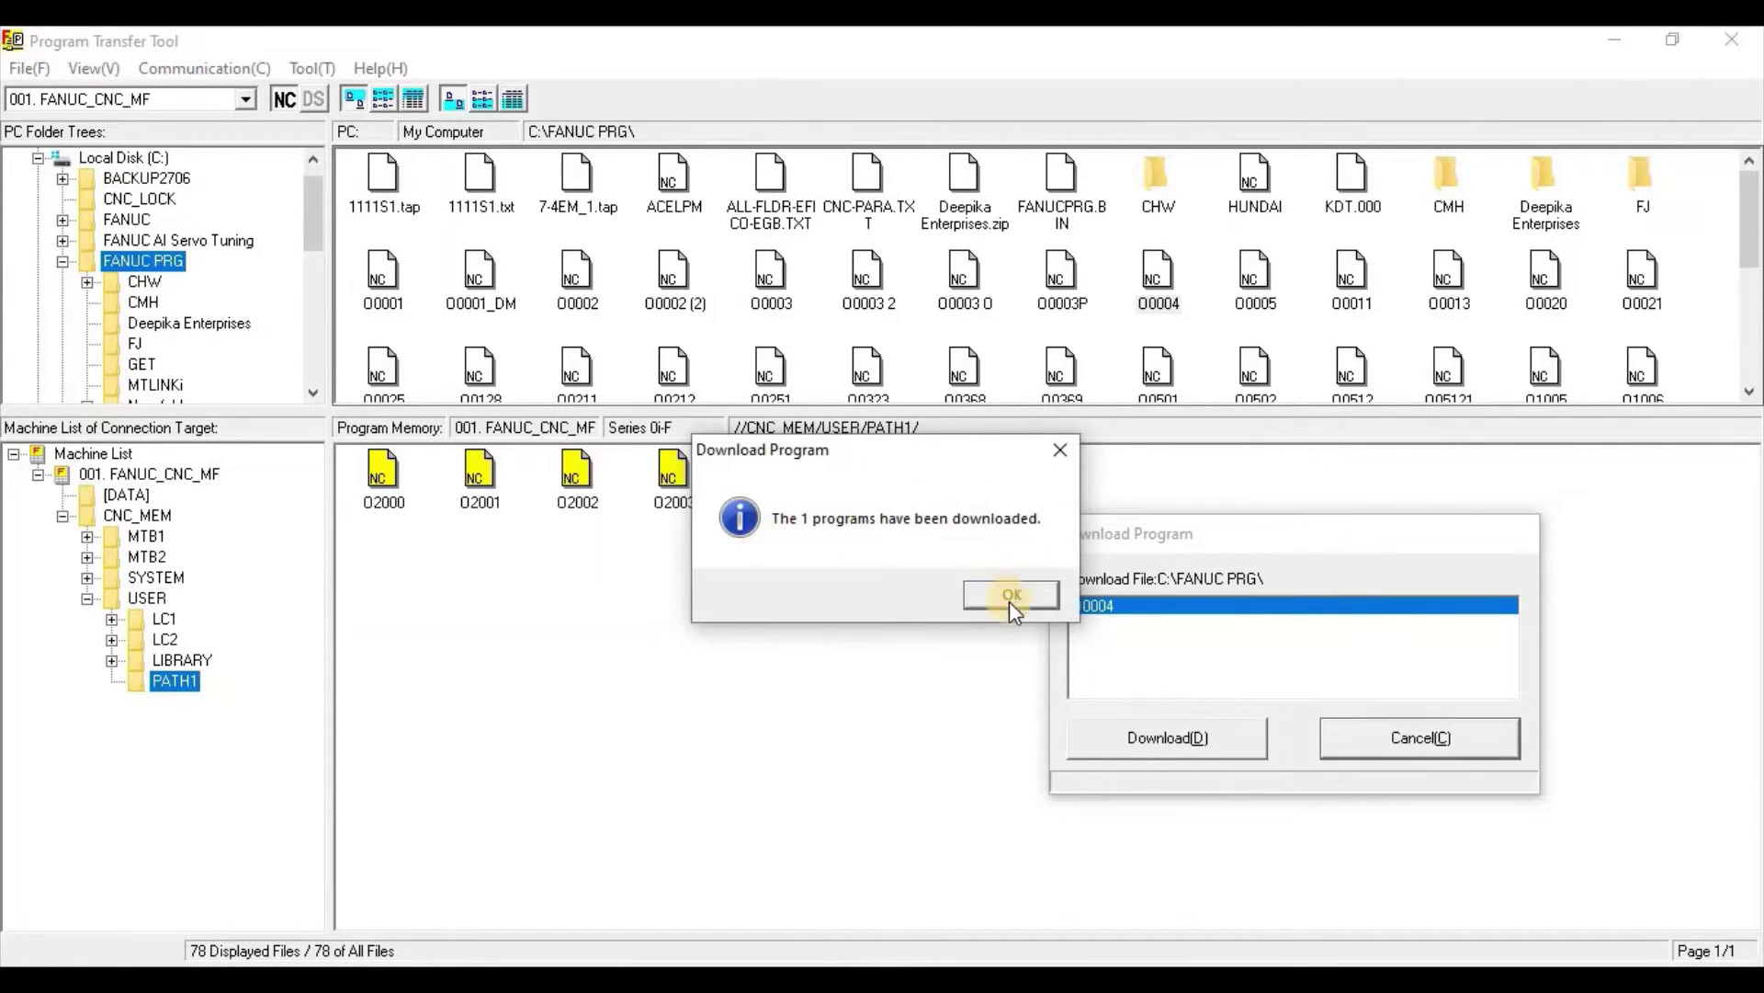
click(1009, 598)
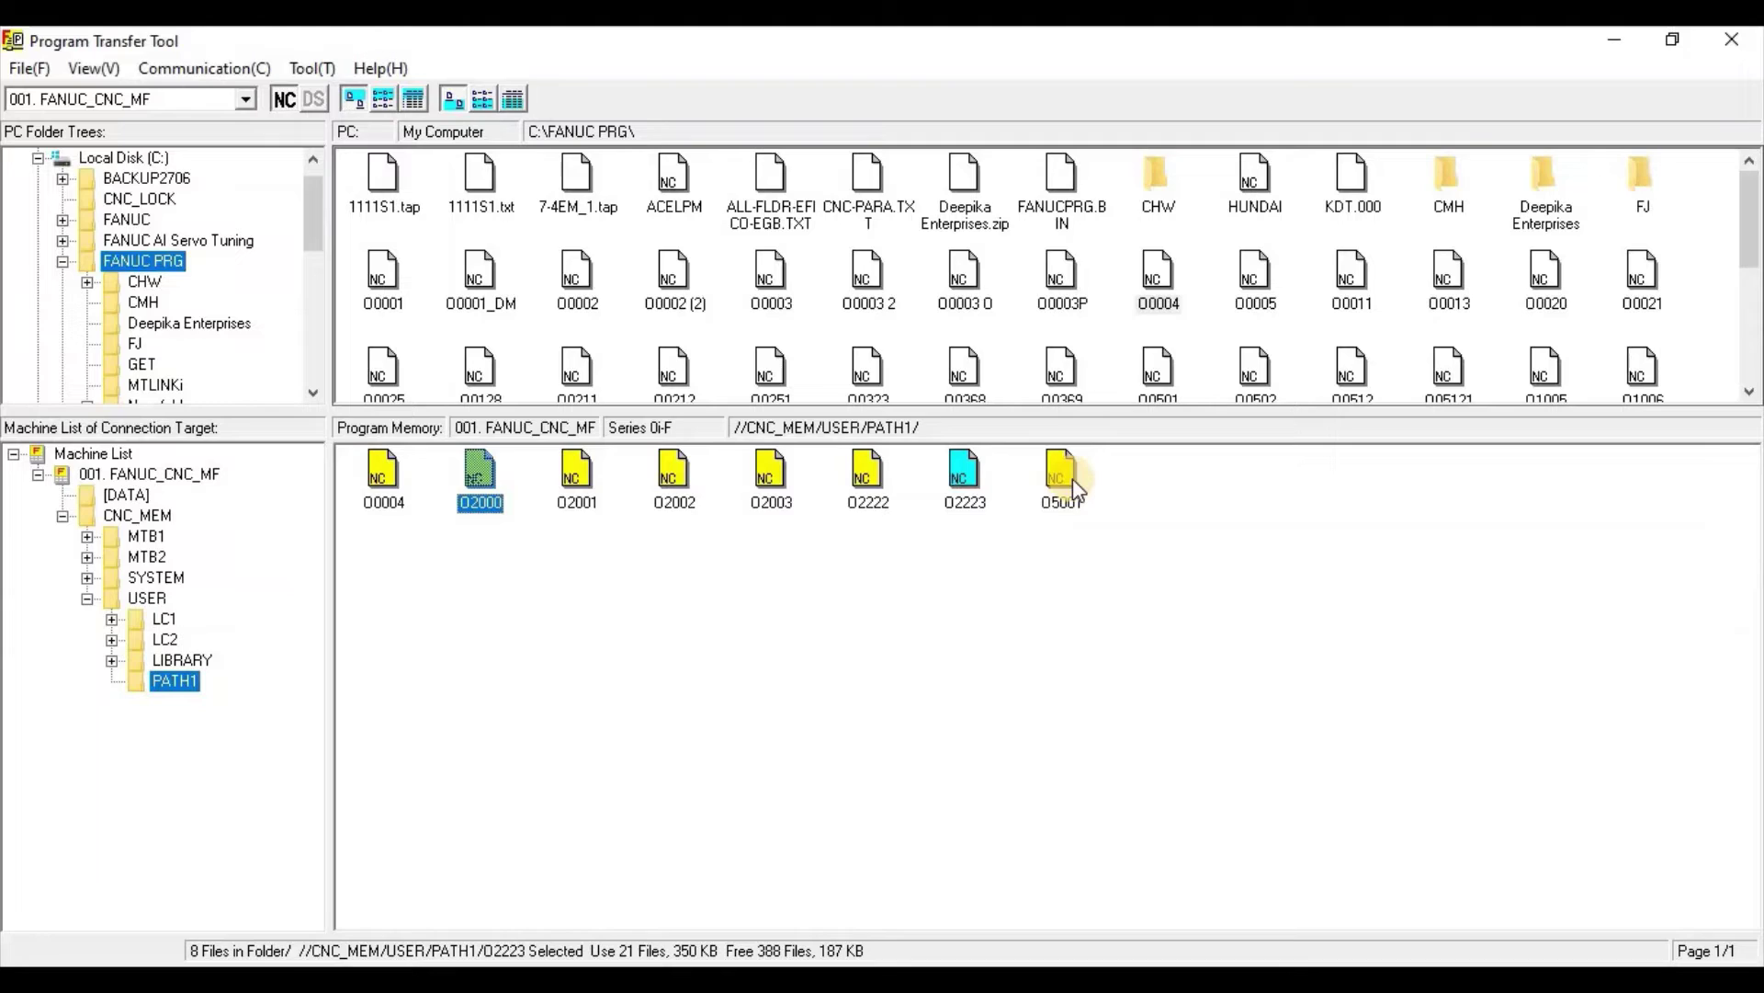
Drag O5001 from PATH1 memory into FANUC PRG and complete the upload.
drag(1073, 479, 1203, 304)
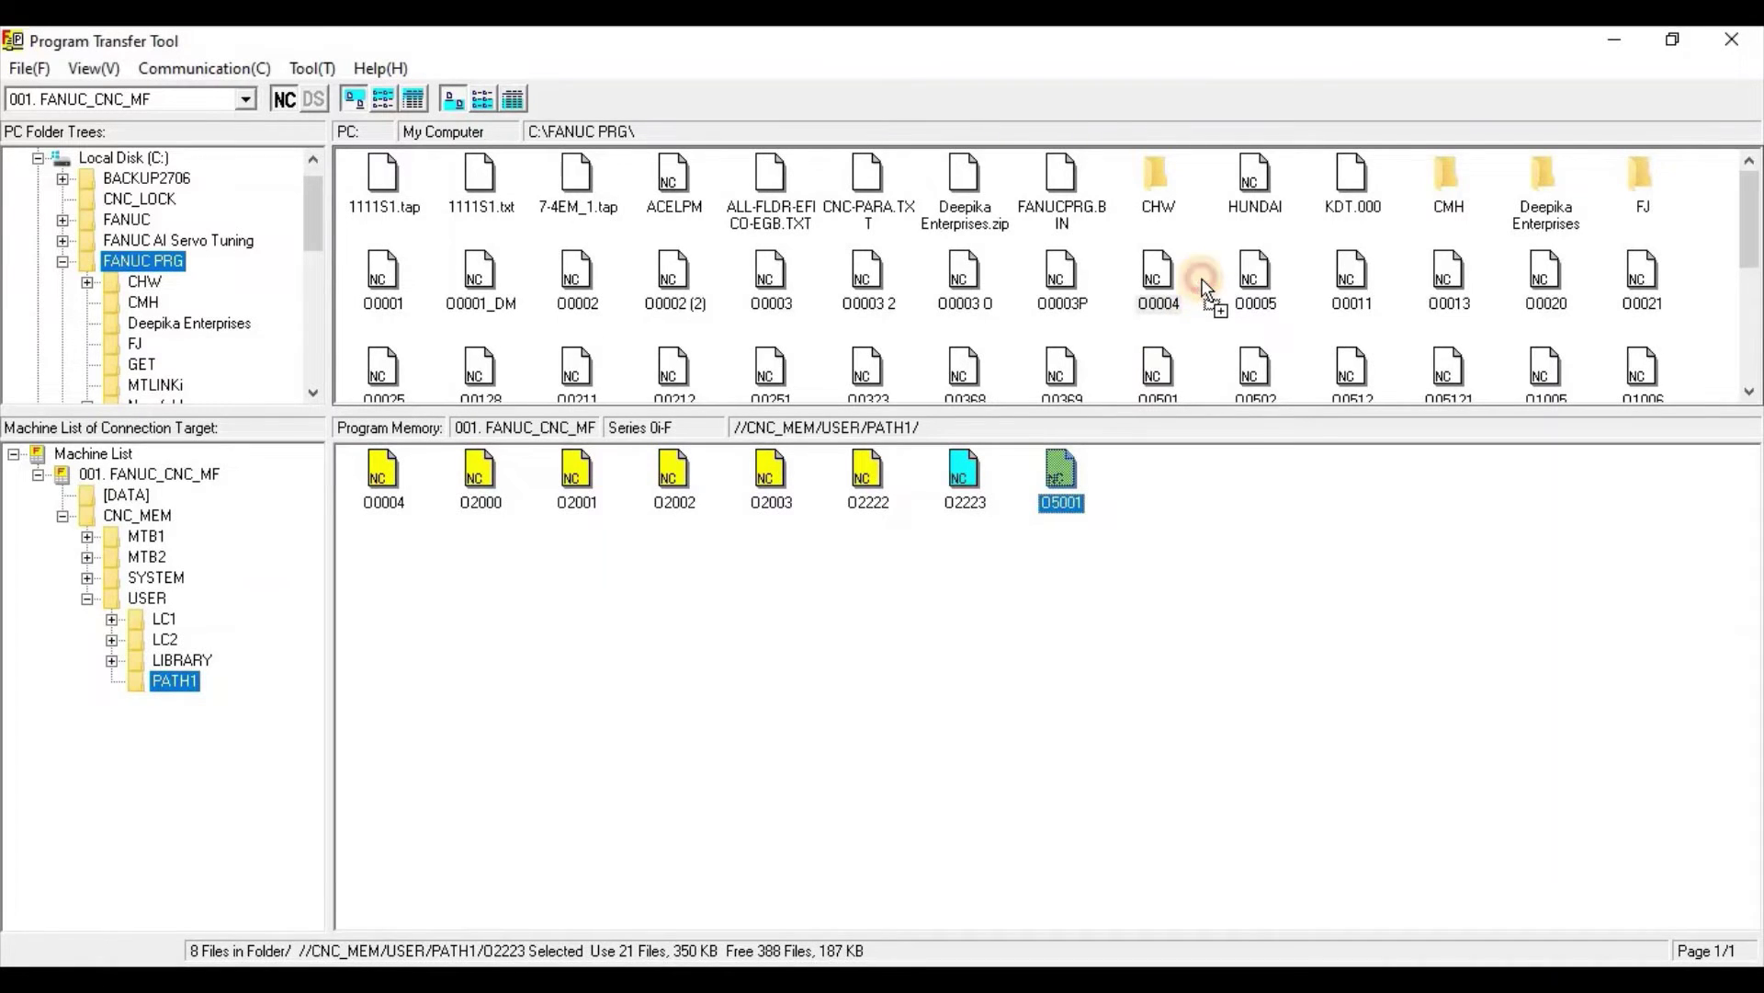
drag(1203, 303, 1205, 297)
click(1303, 432)
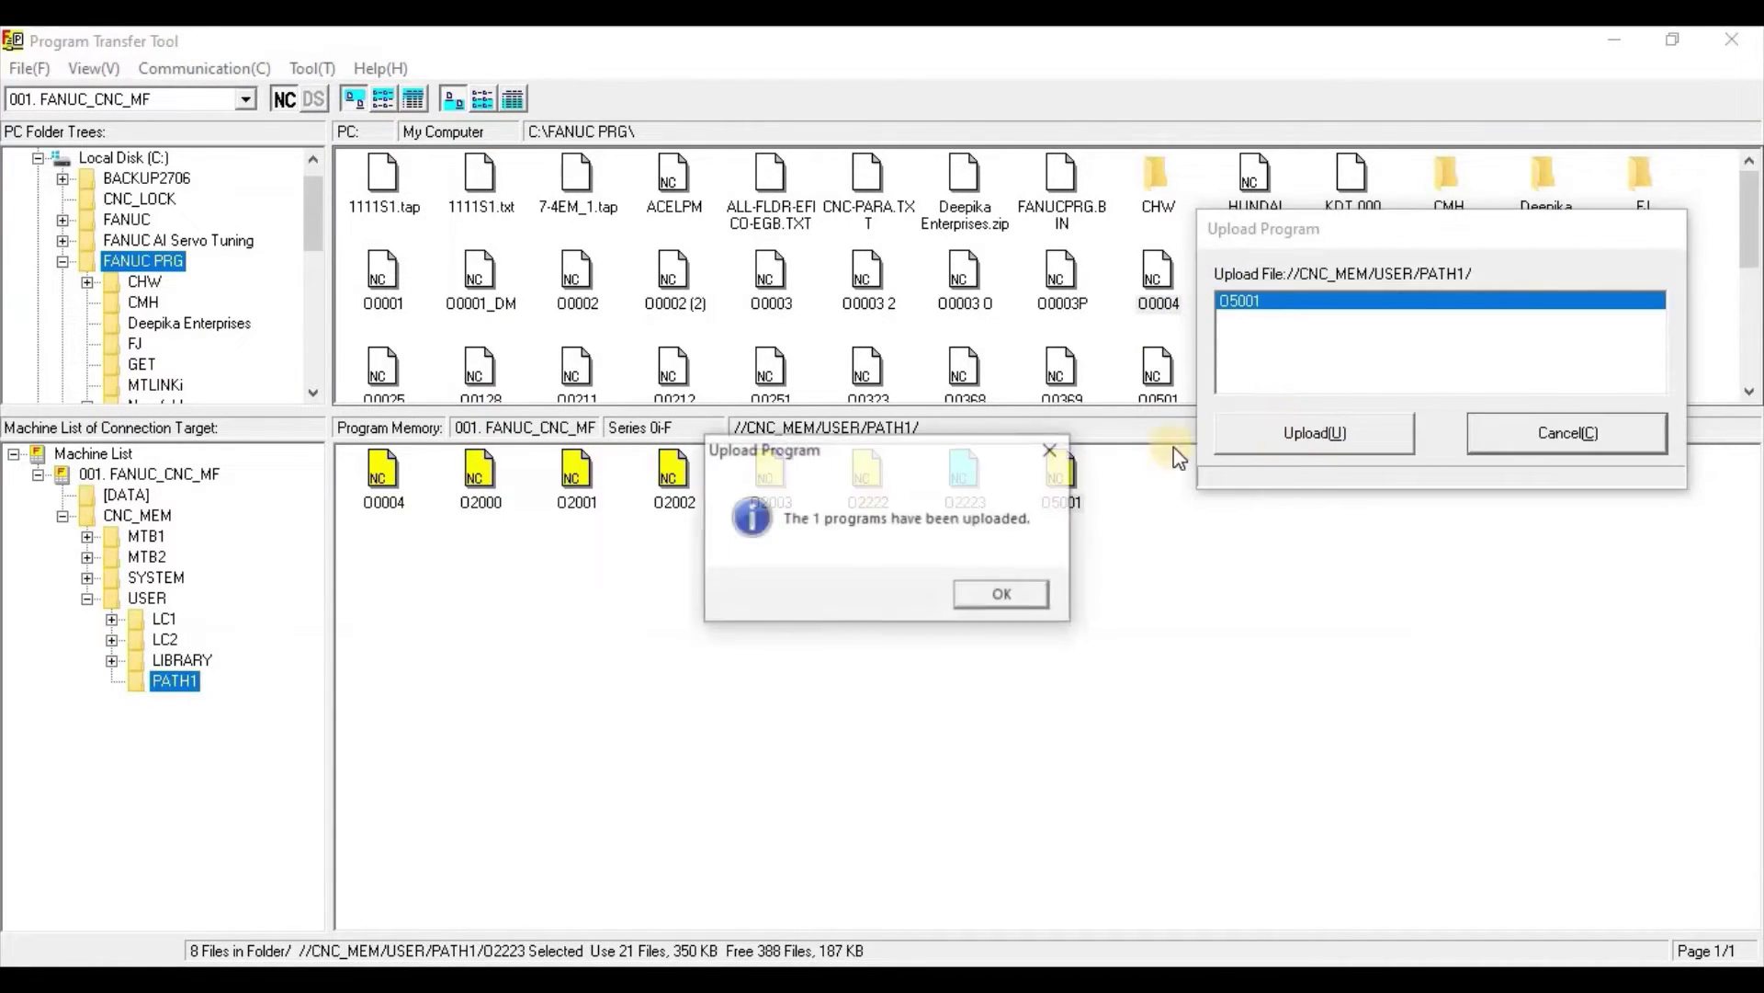
click(1020, 597)
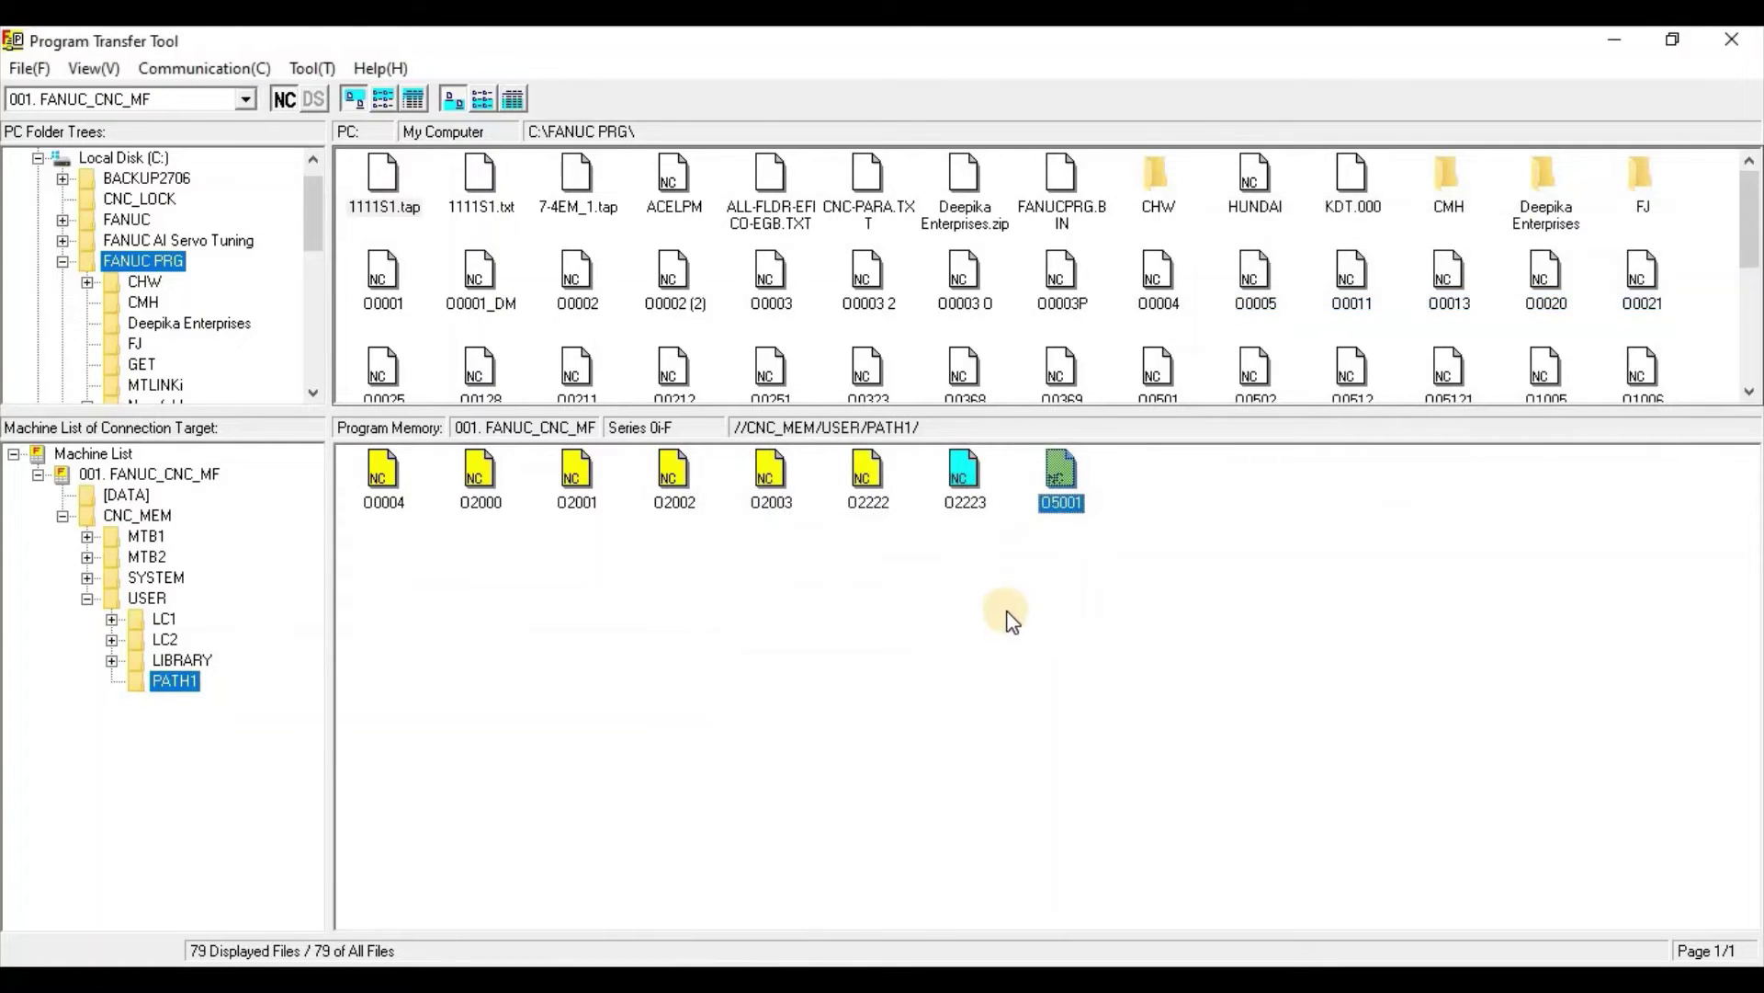
Delete O5001 from PATH1 memory through its context menu and confirm.
right_click(1060, 465)
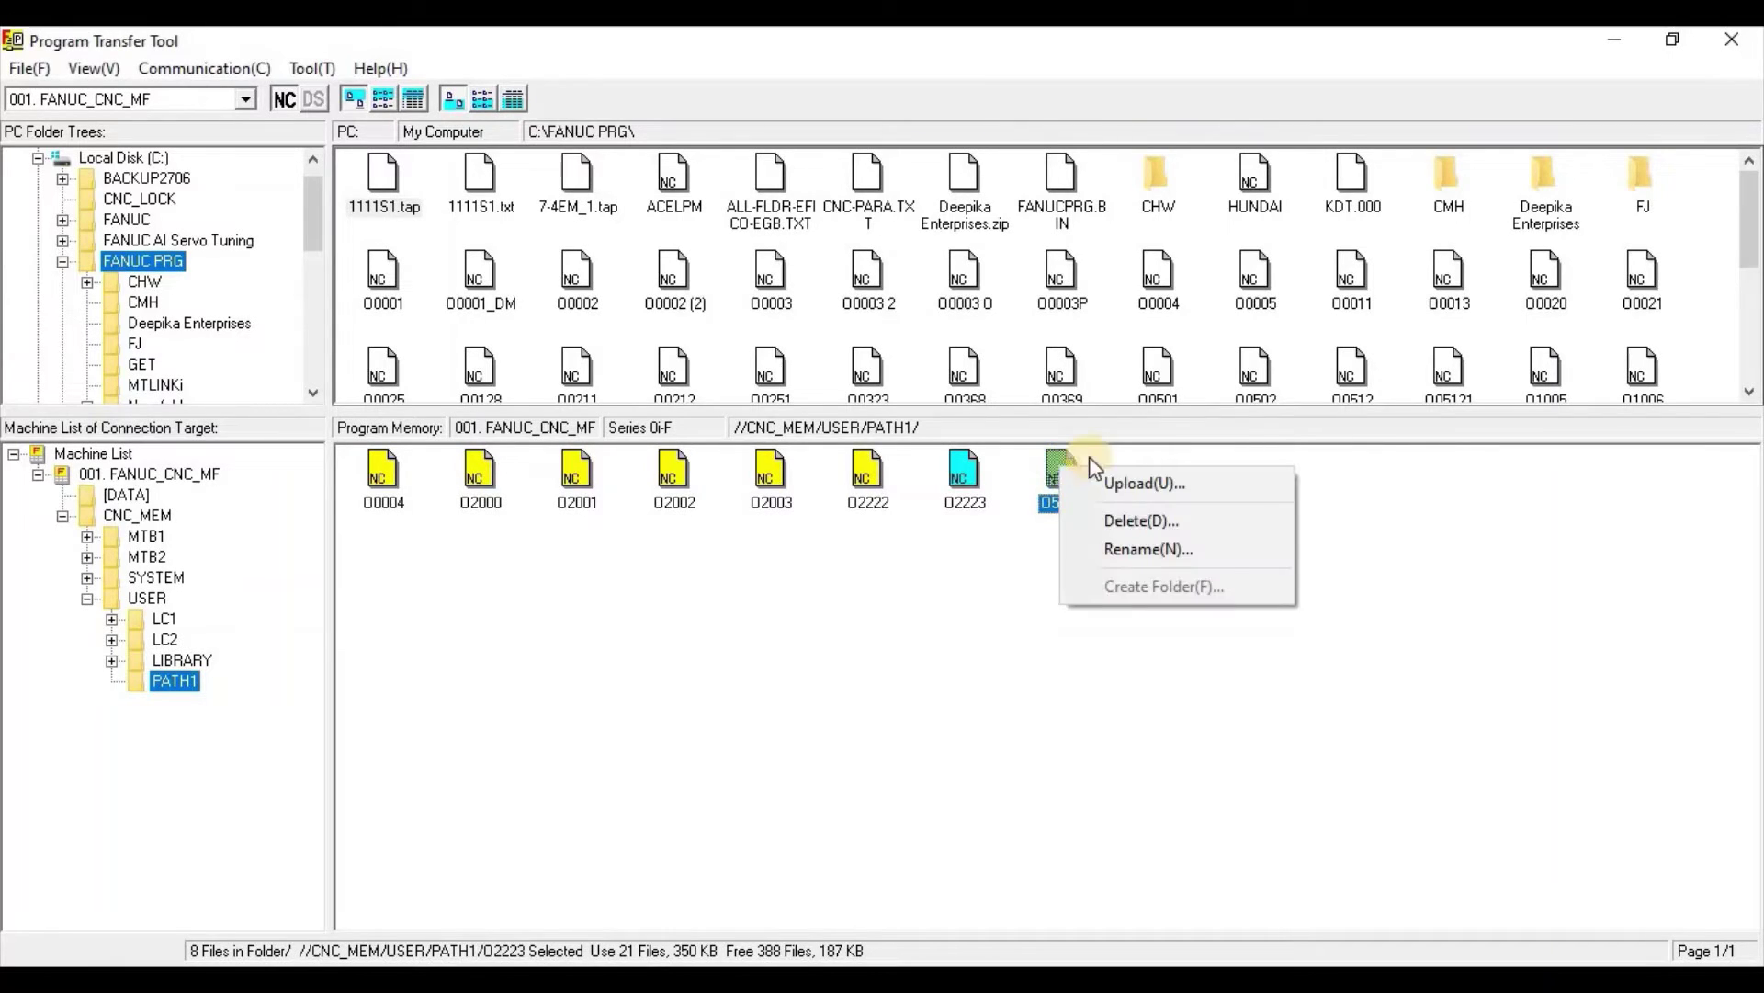
click(1172, 521)
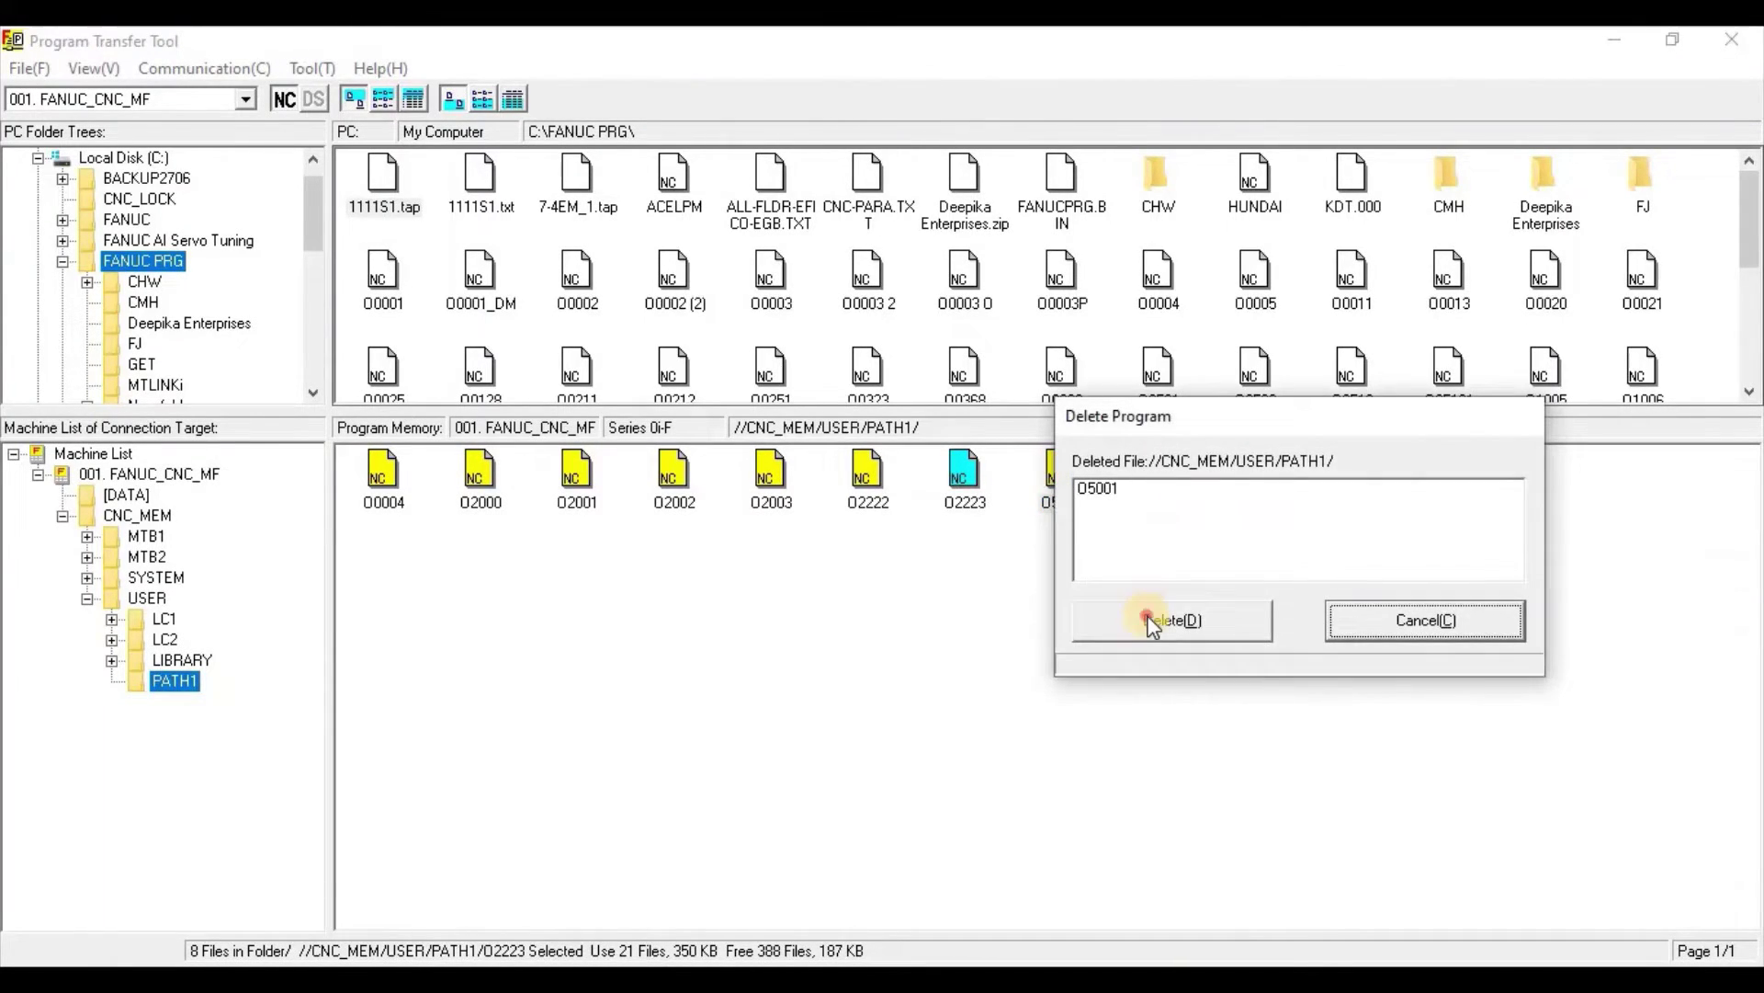
click(1150, 624)
click(1007, 591)
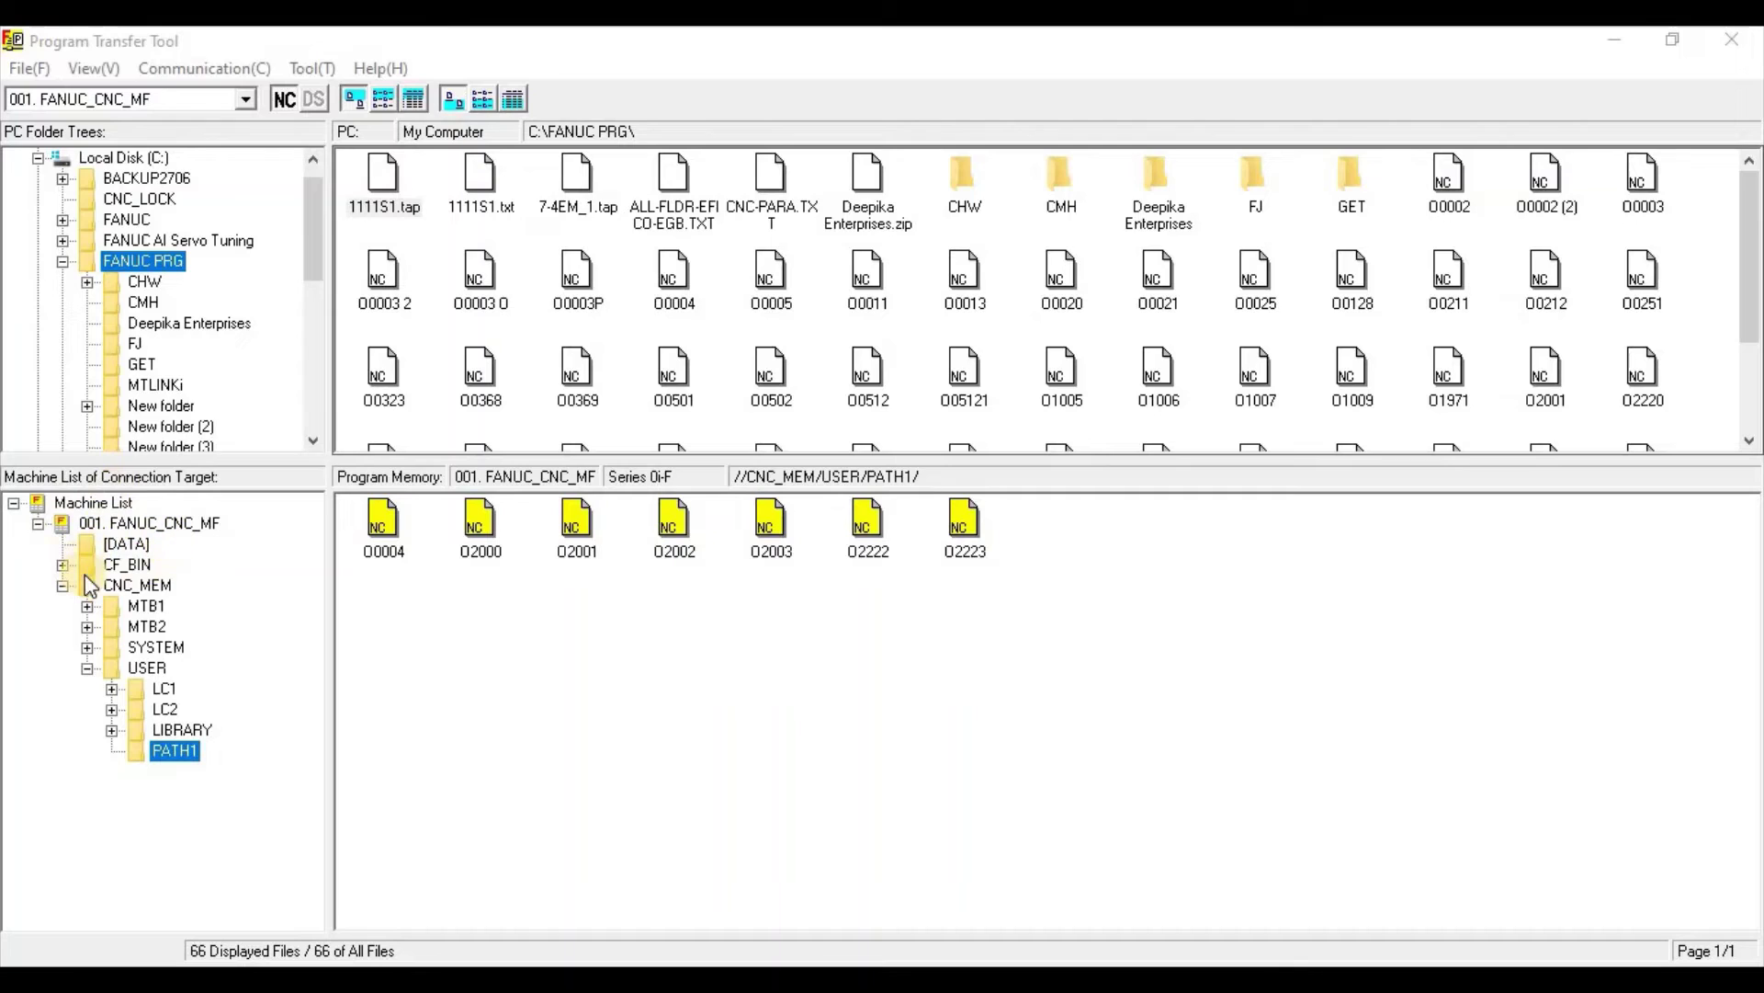
Show the CF_BIN card, drag O0020 onto it, and complete the download.
click(132, 566)
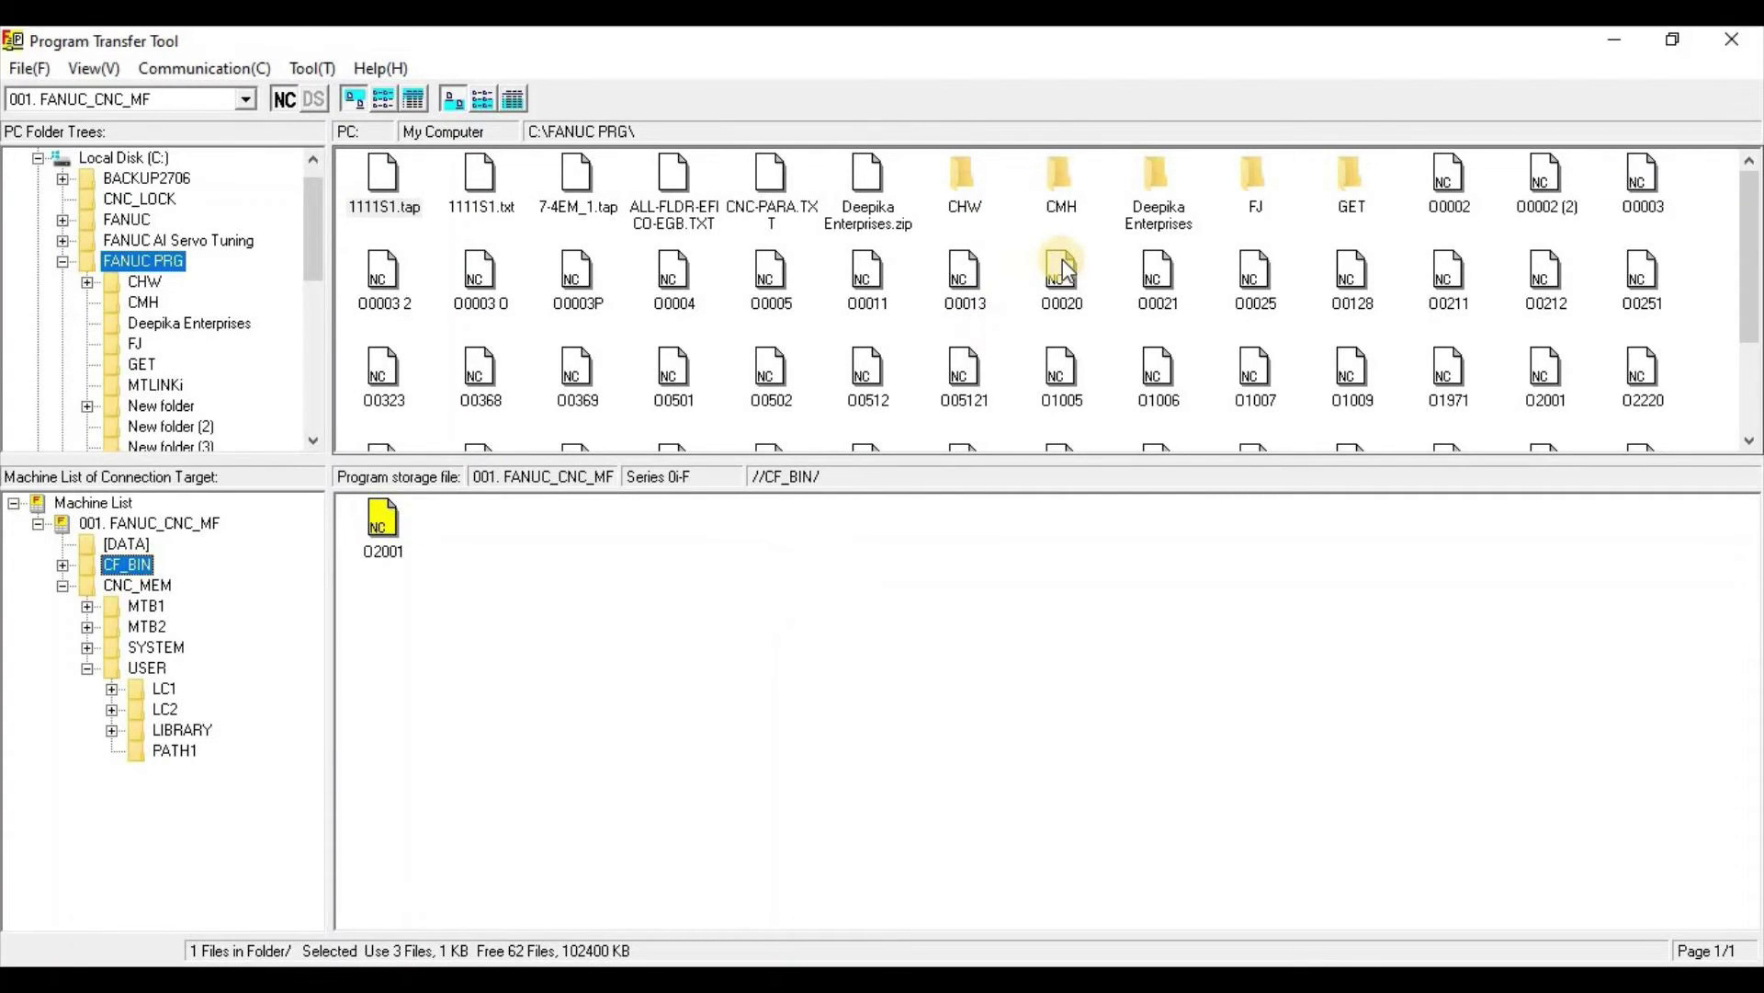
drag(1062, 258, 614, 640)
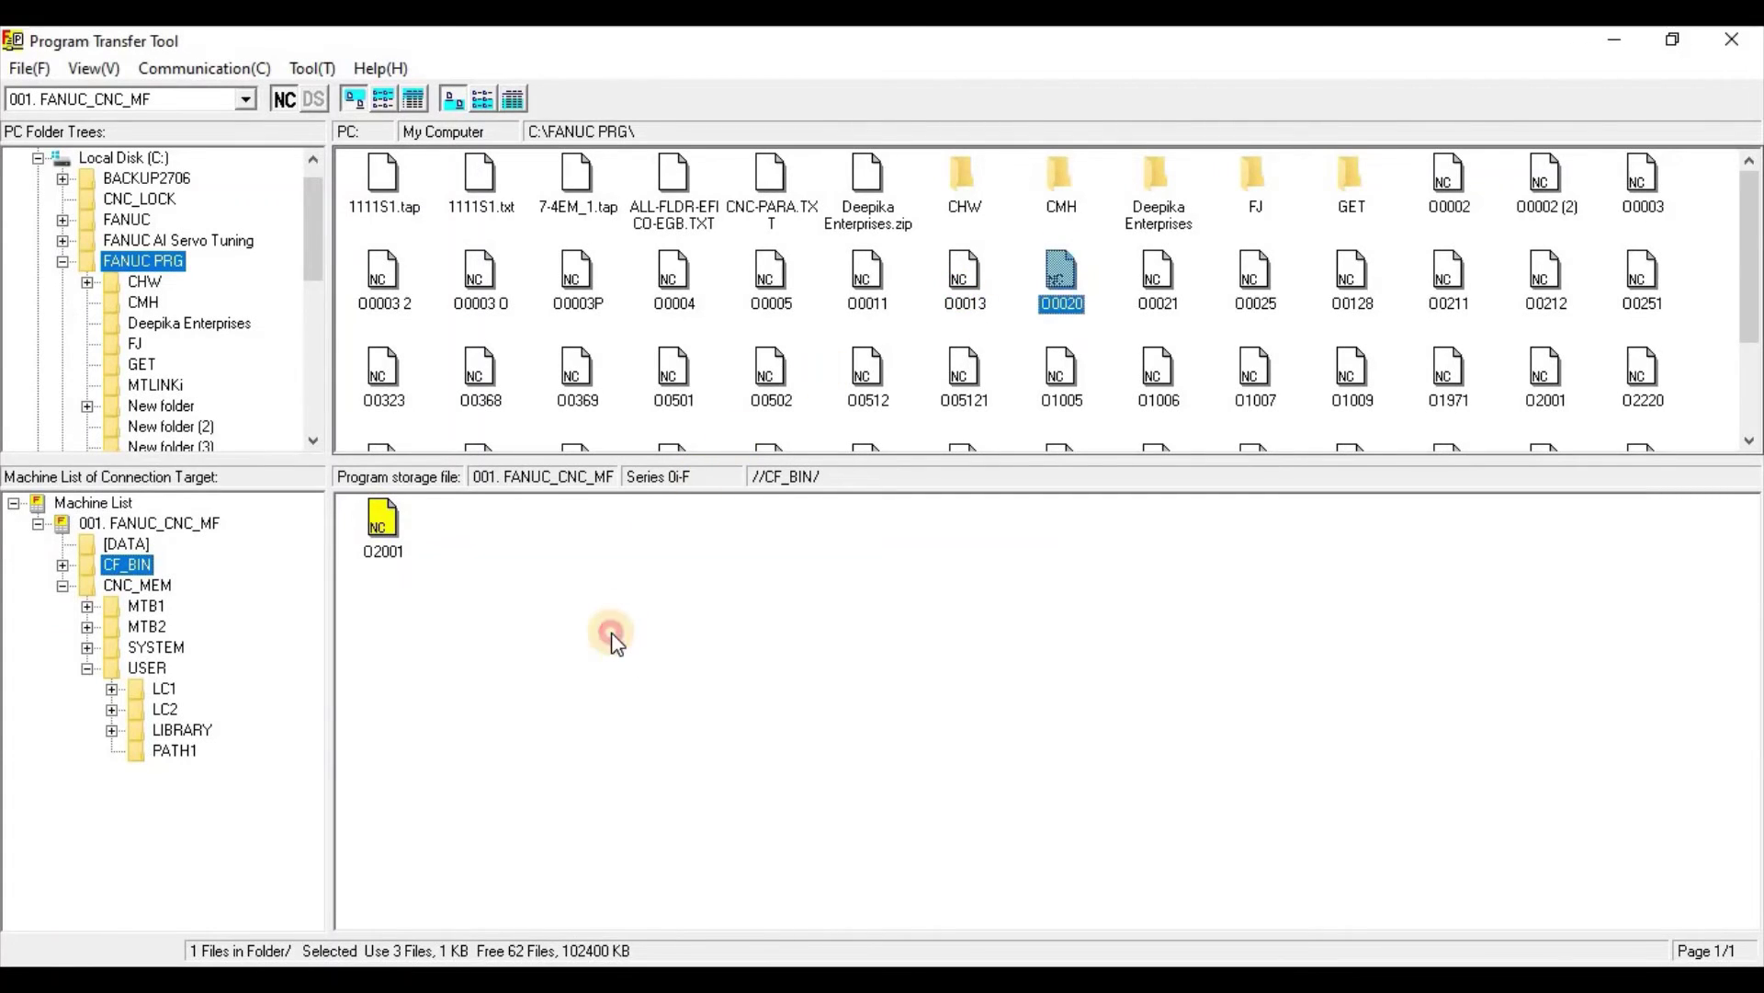
click(727, 787)
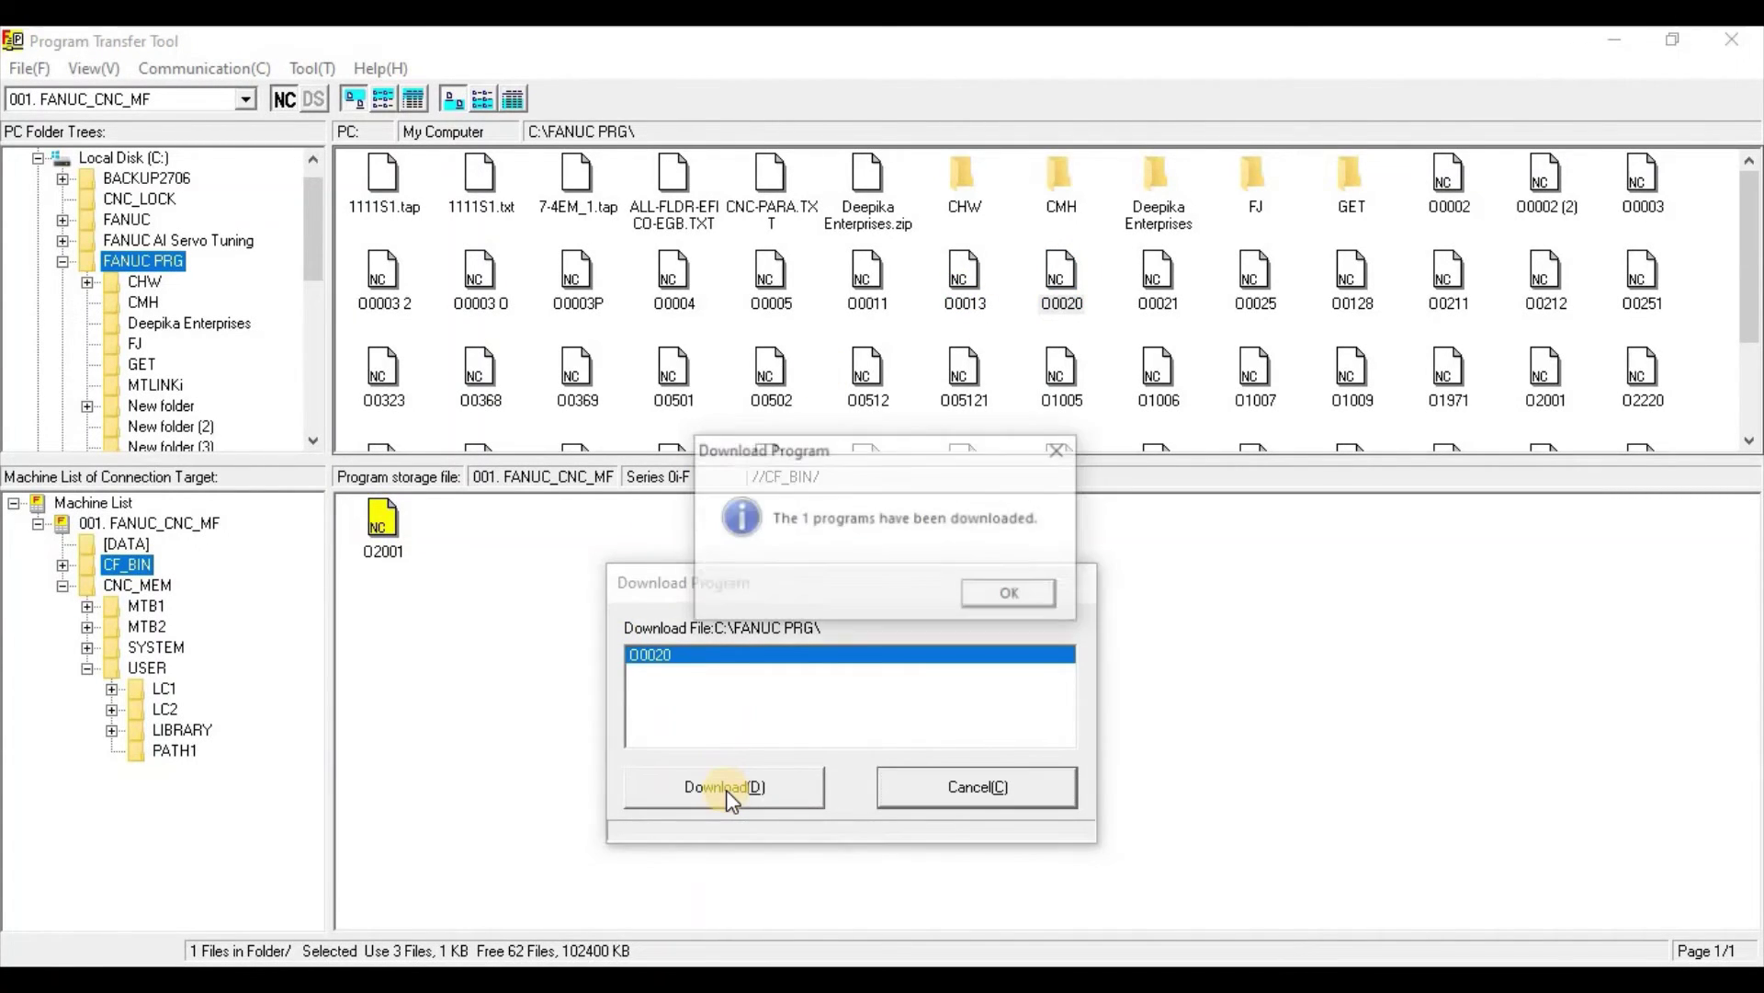
click(1038, 593)
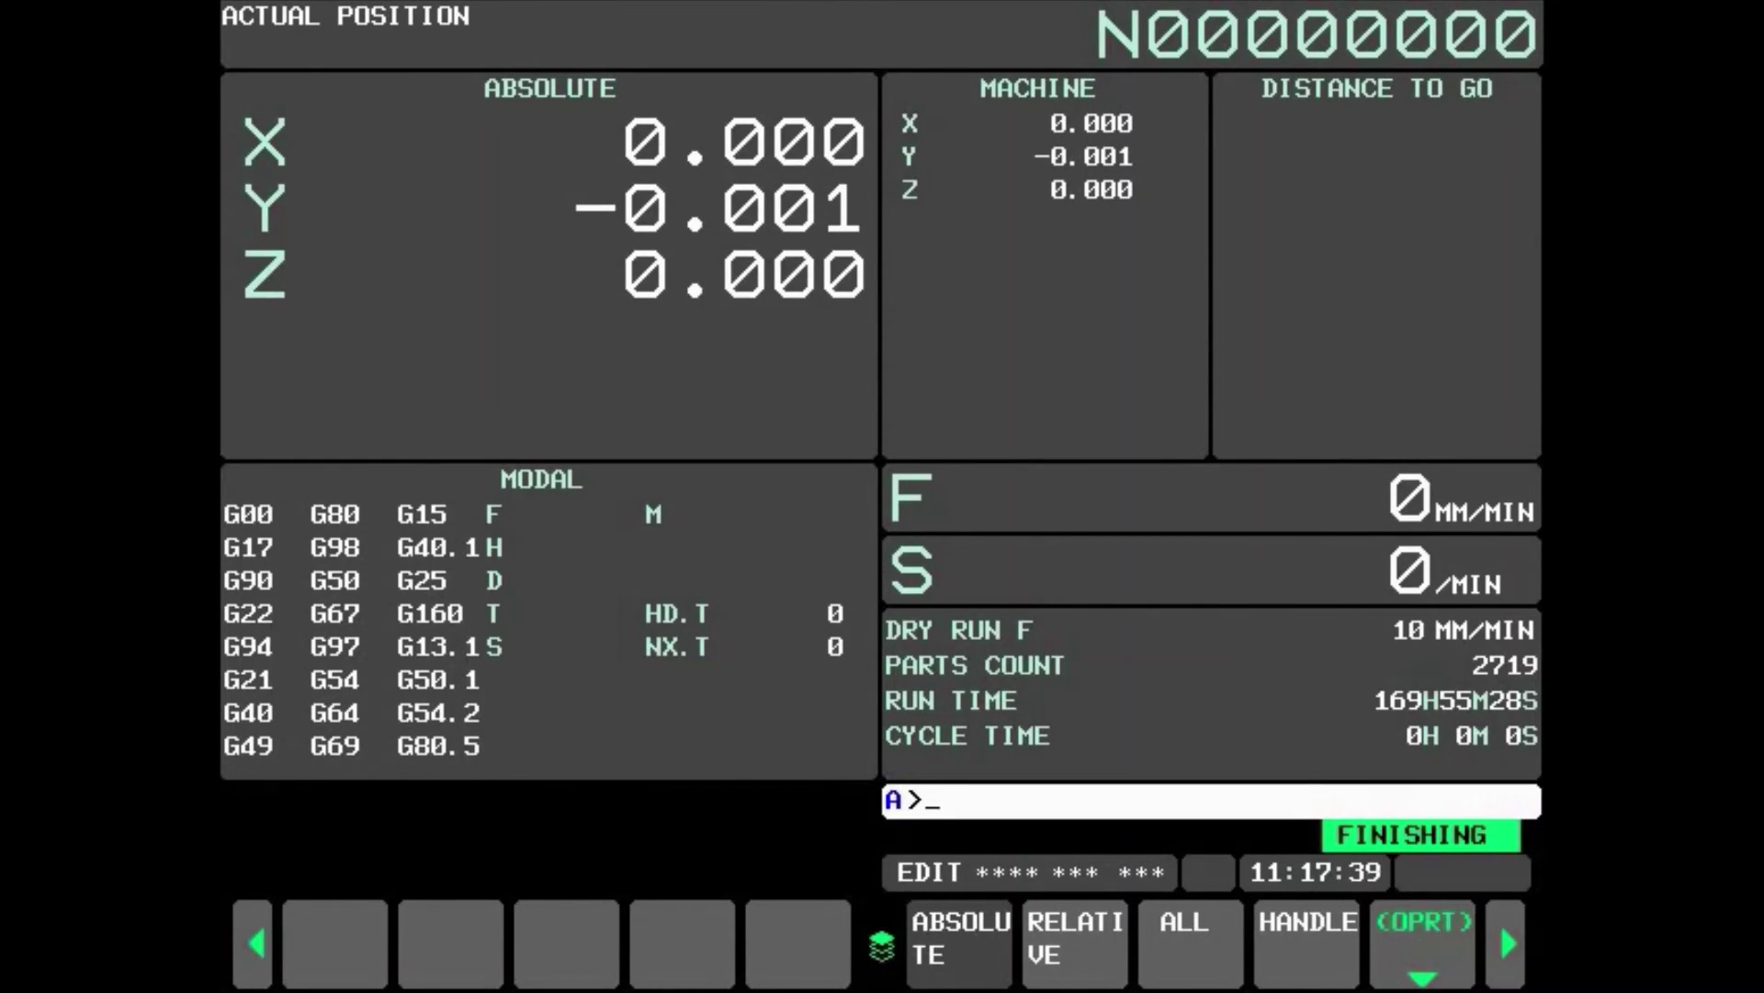
Switch the CNC program folder to the memory card device, listing O2001 and O0020.
key(F2)
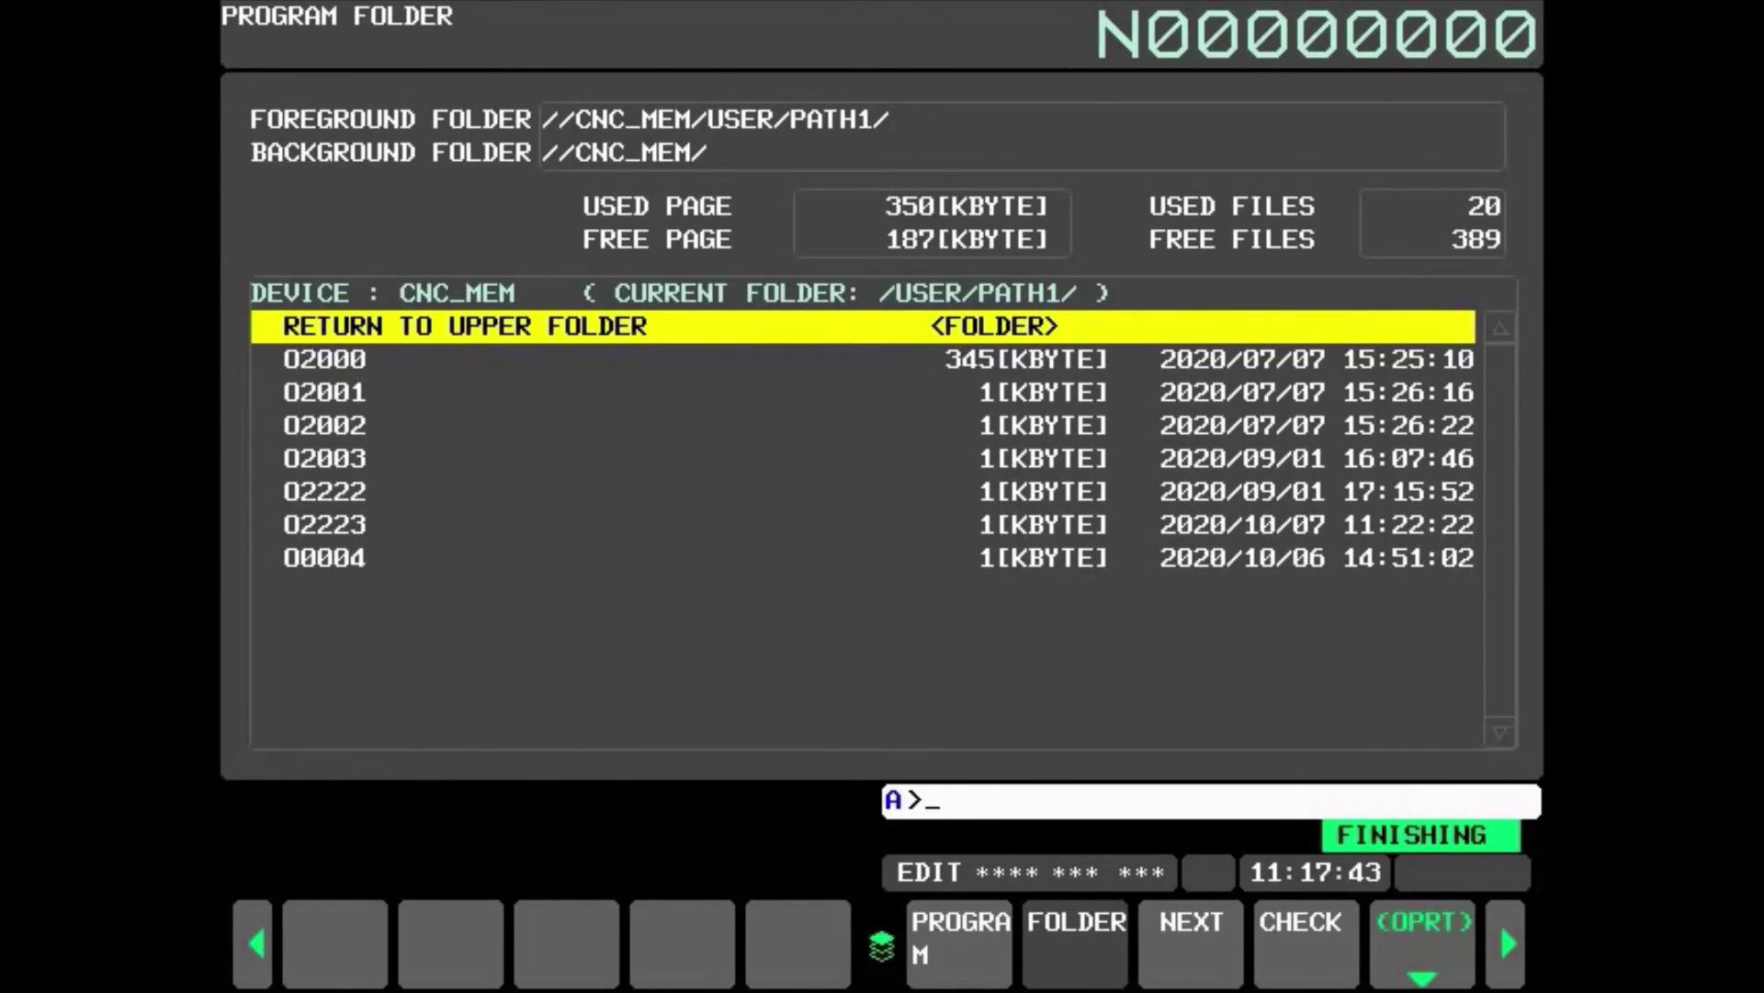
key(F10)
key(F1)
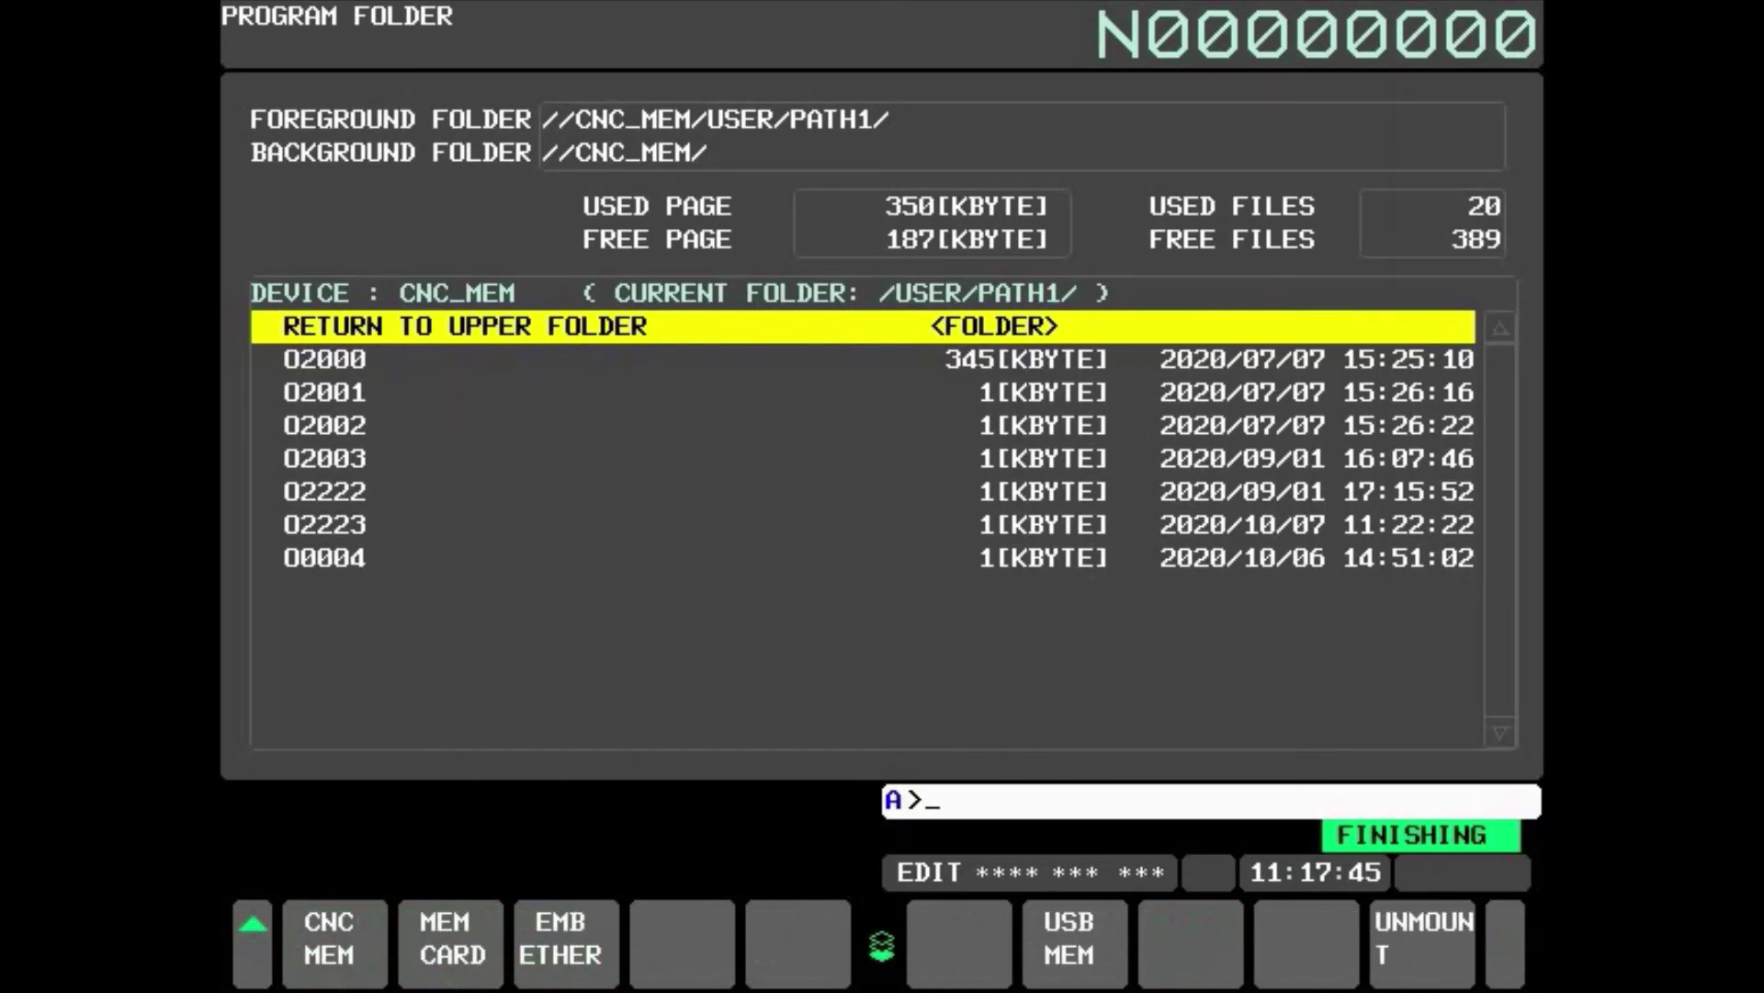
click(441, 944)
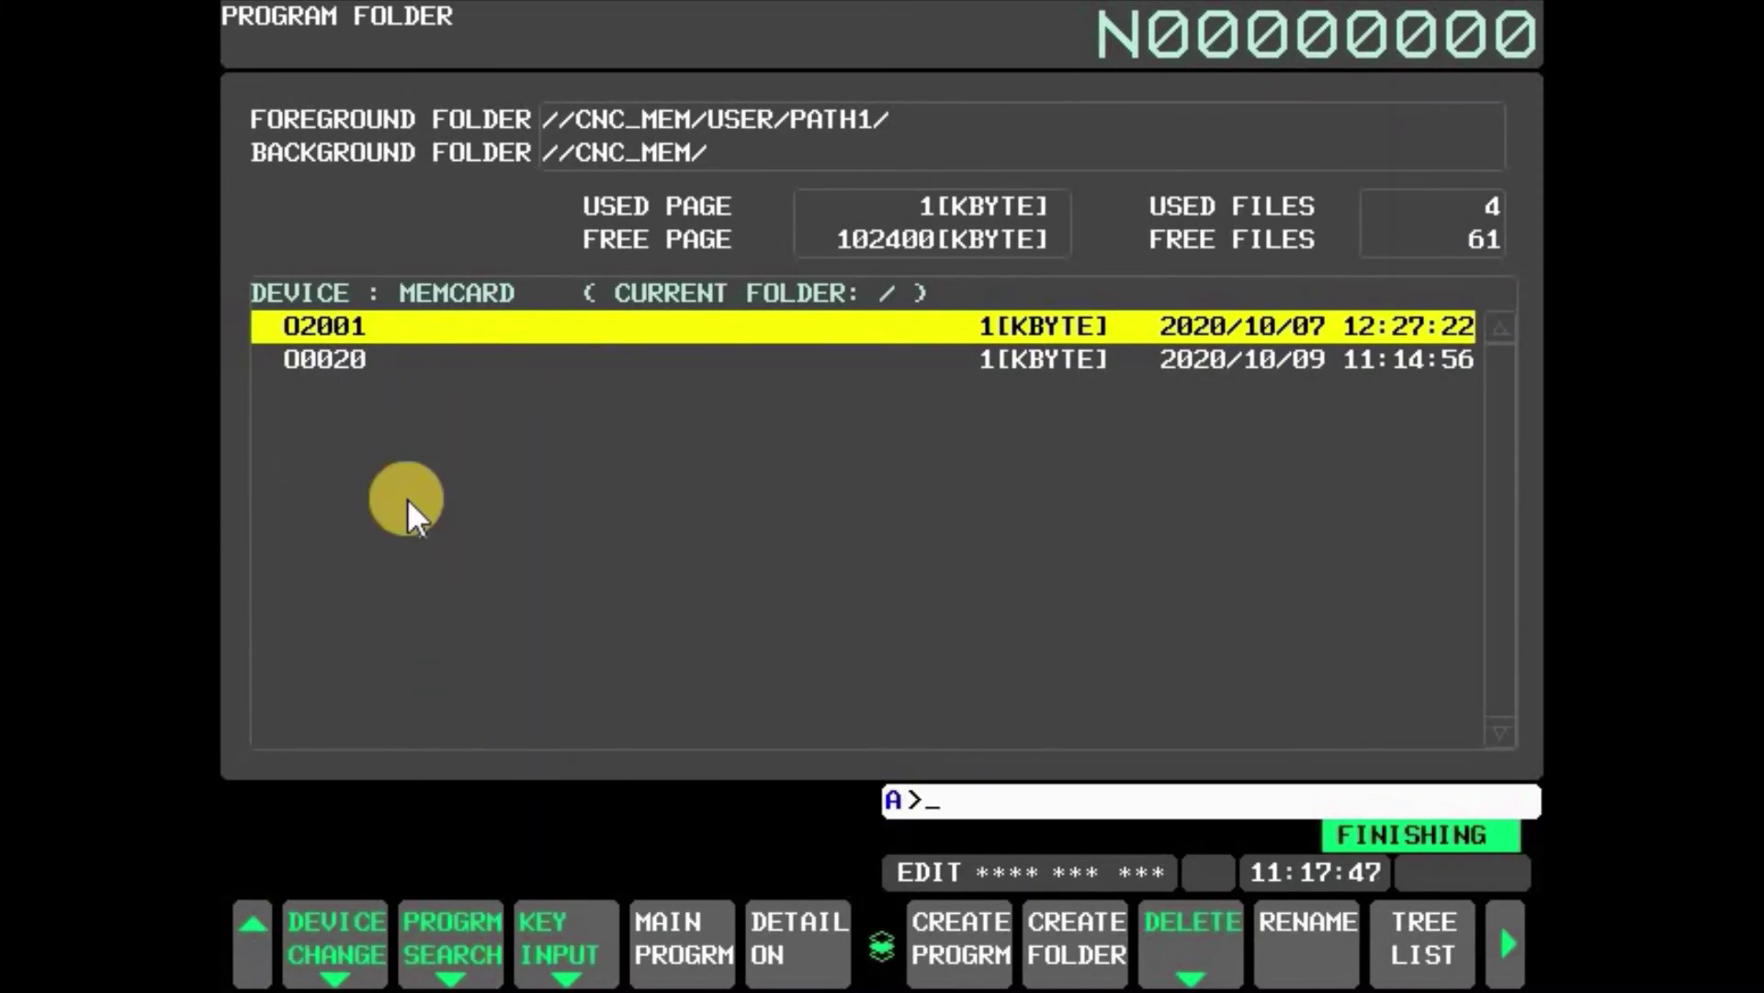